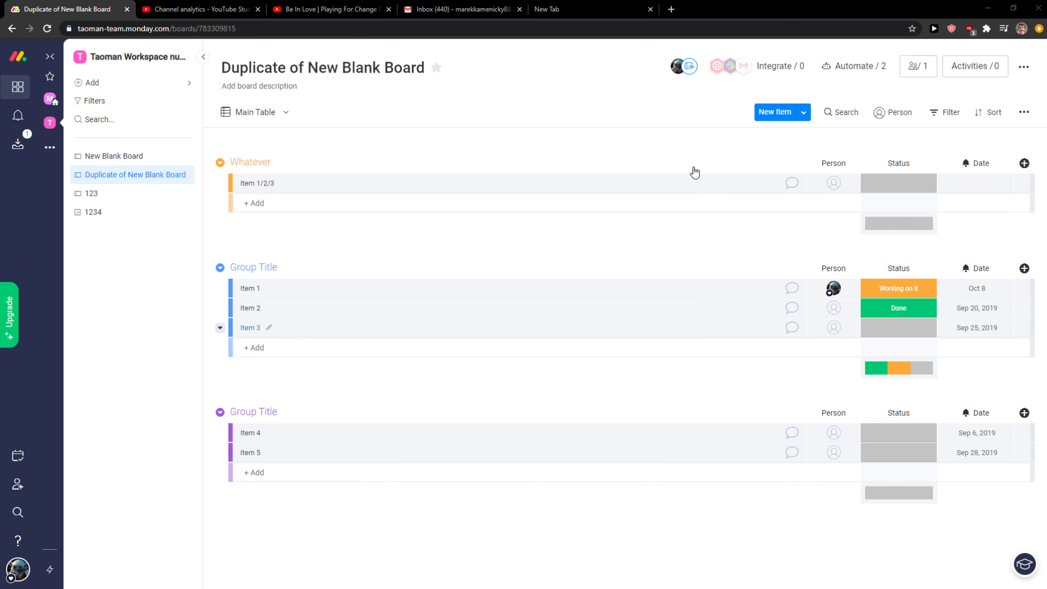
# Check the notifications and the update inbox, and return to the Duplicate of New Blank Board
pyautogui.click(18, 115)
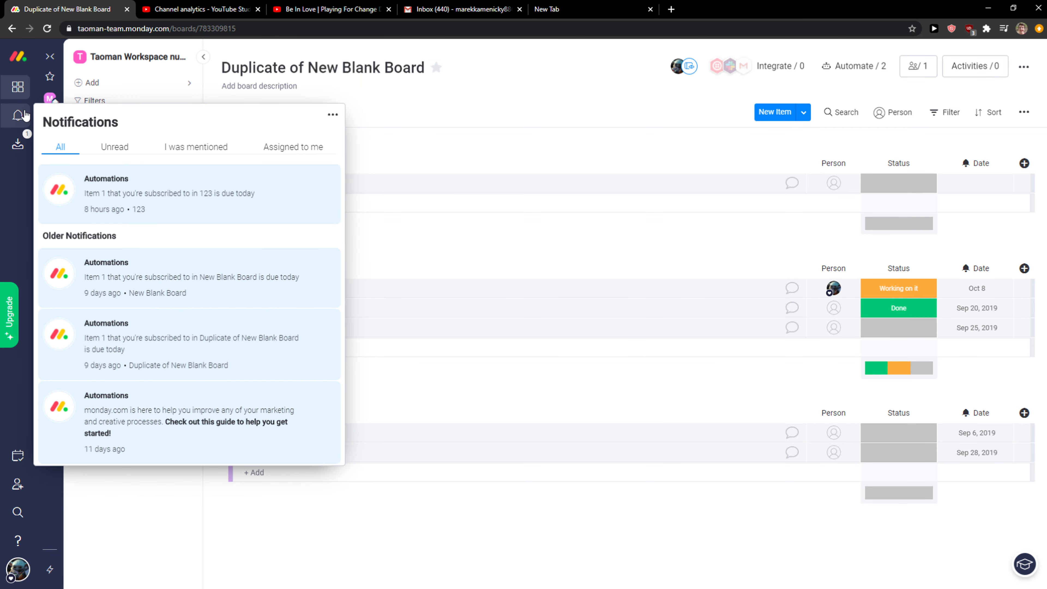
pyautogui.click(18, 143)
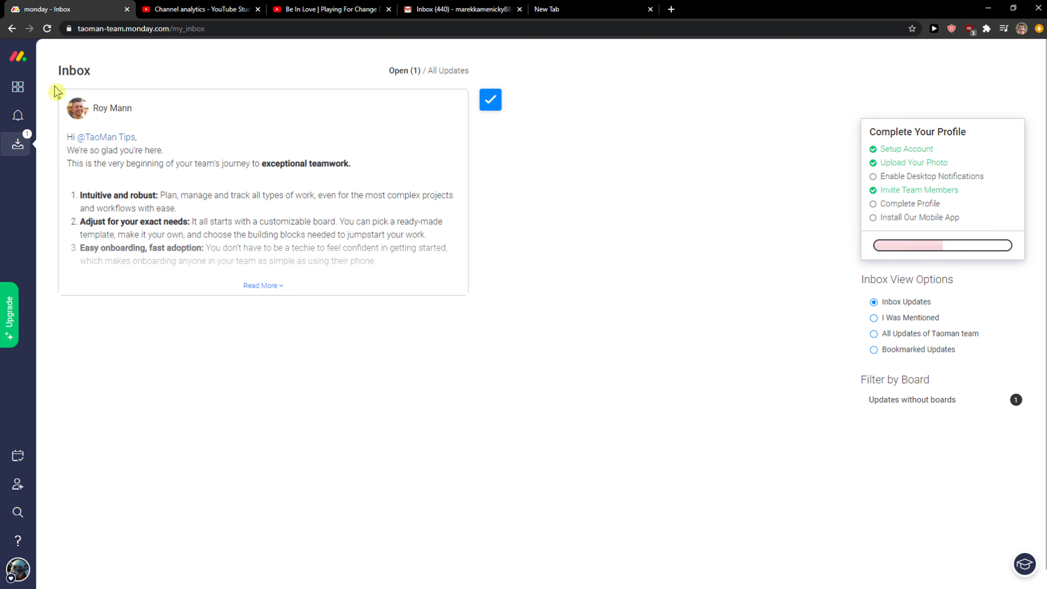
pyautogui.click(23, 89)
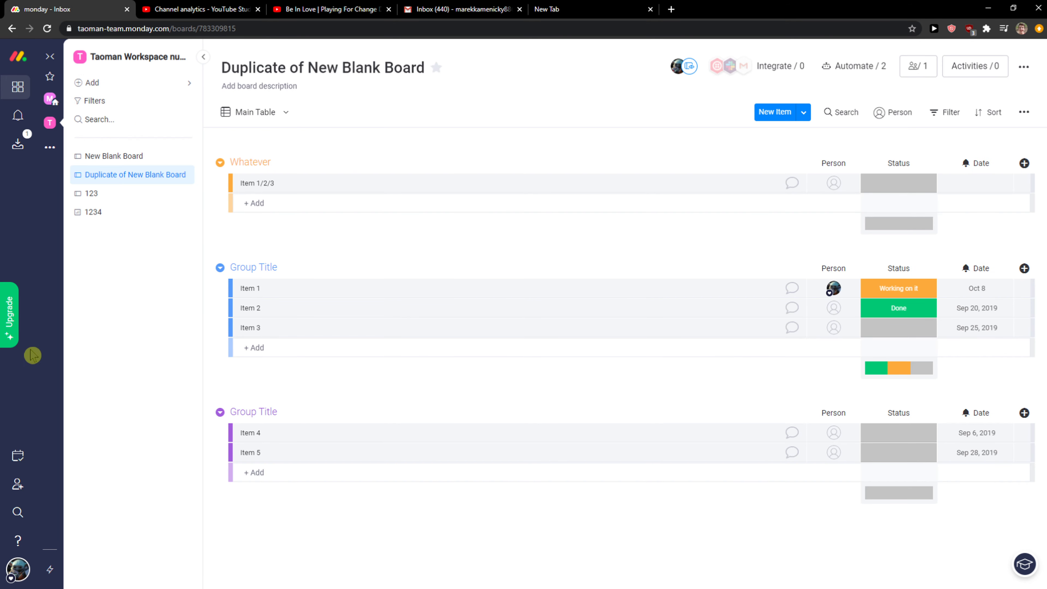
# View the My Week assignments and examine the Member and Viewer (Read-only) options for inviting new members, without sending an invitation
pyautogui.click(14, 463)
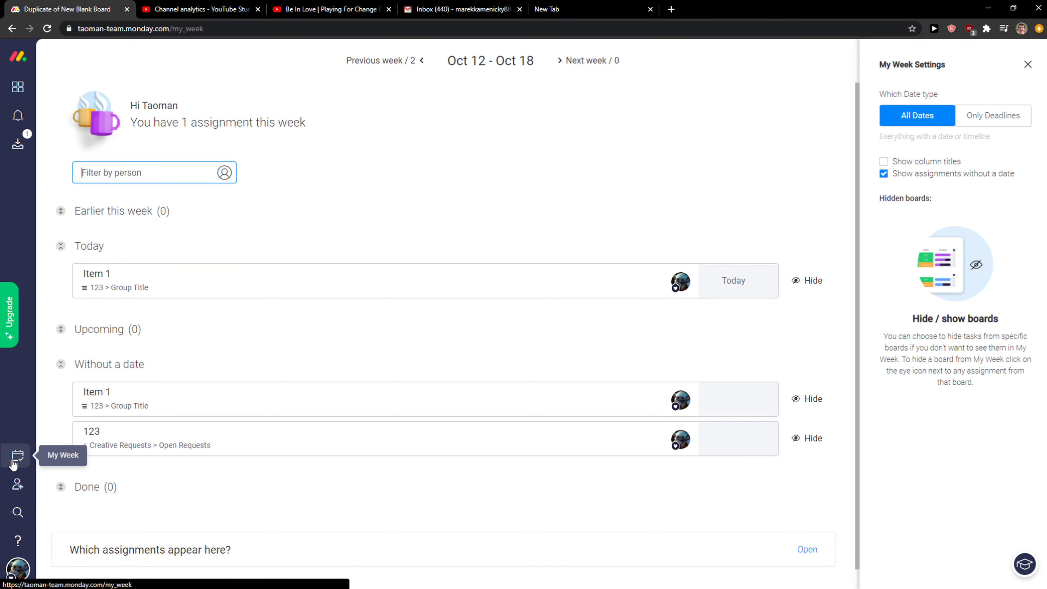
pyautogui.click(15, 486)
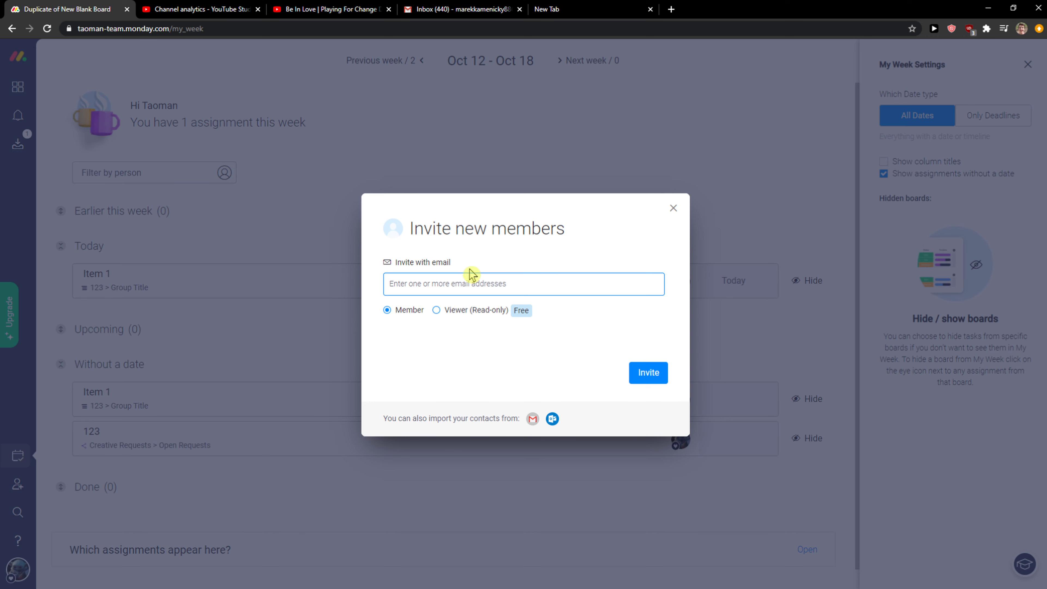
pyautogui.click(439, 314)
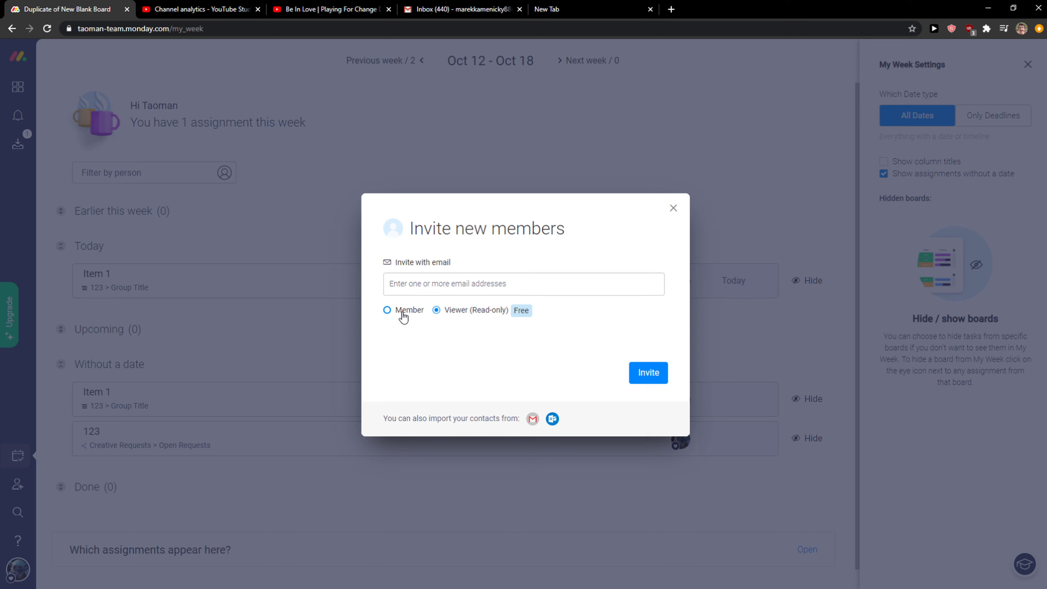
pyautogui.click(672, 209)
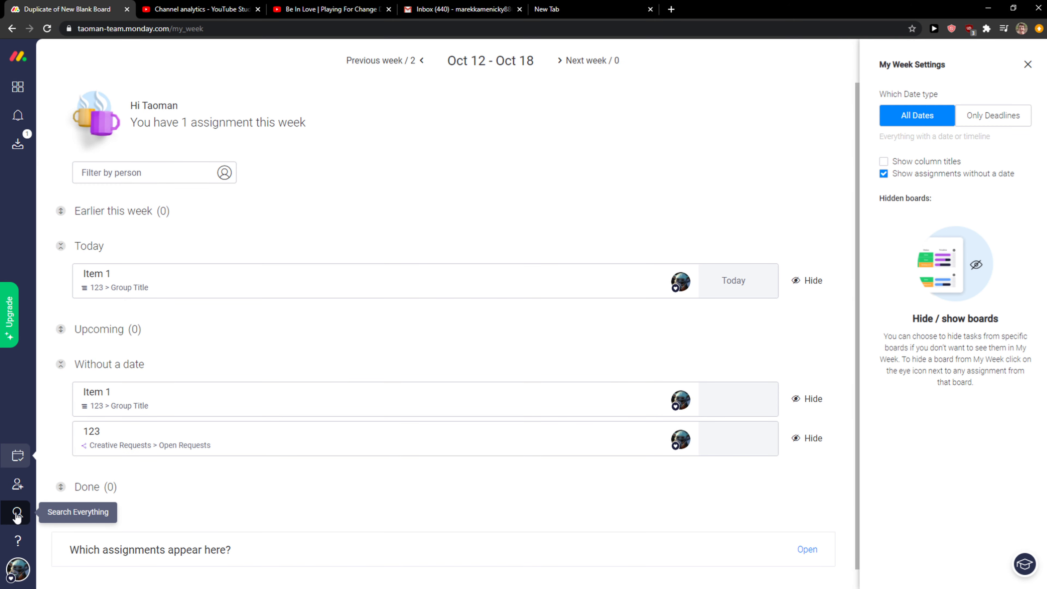
# Look through the Import Data sources and browse the apps offered in the Integrations Center
pyautogui.click(18, 570)
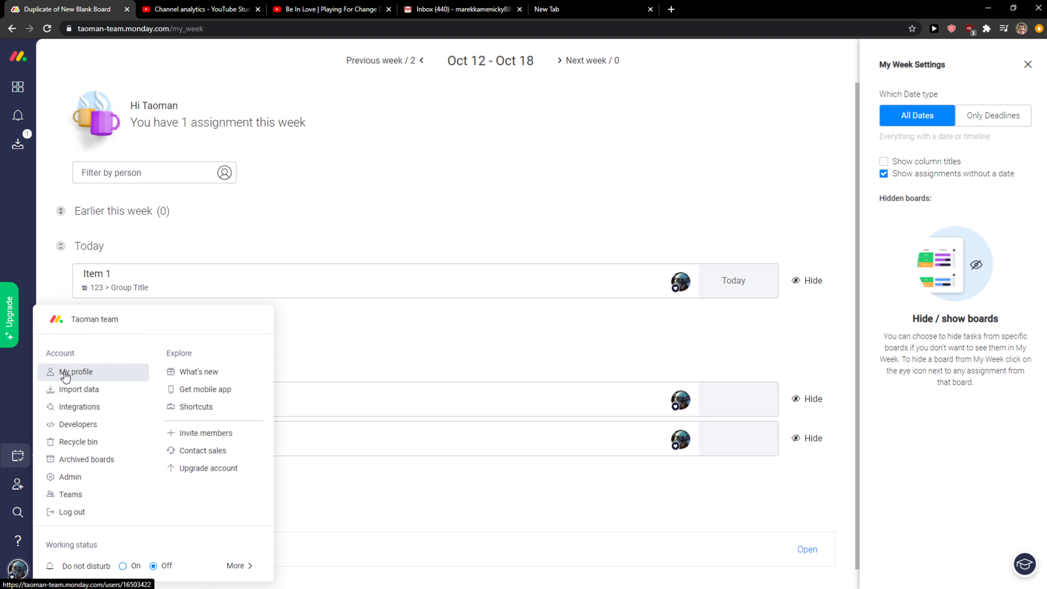
pyautogui.click(78, 394)
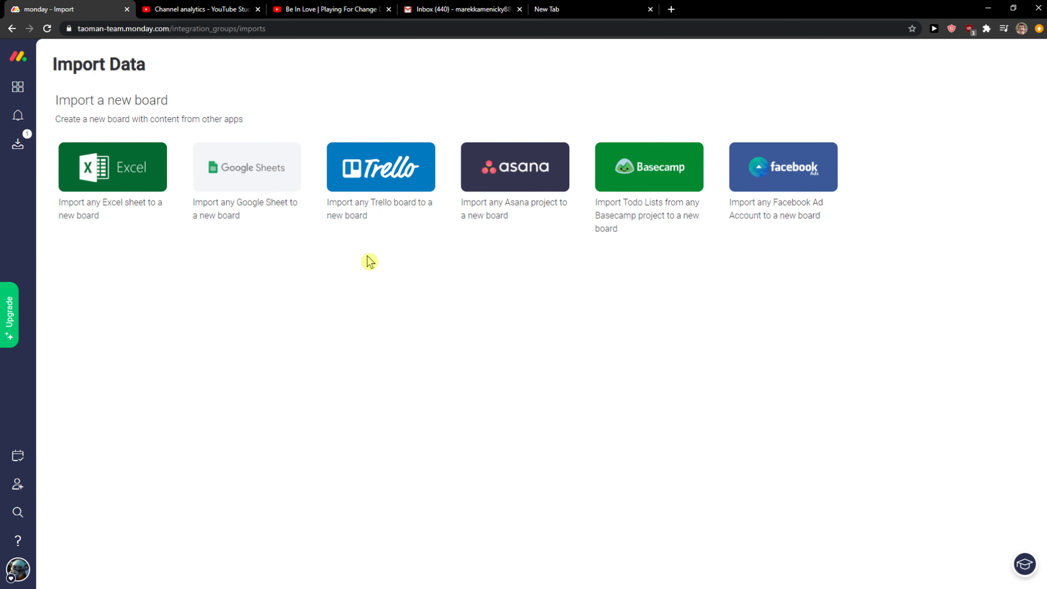
pyautogui.click(17, 569)
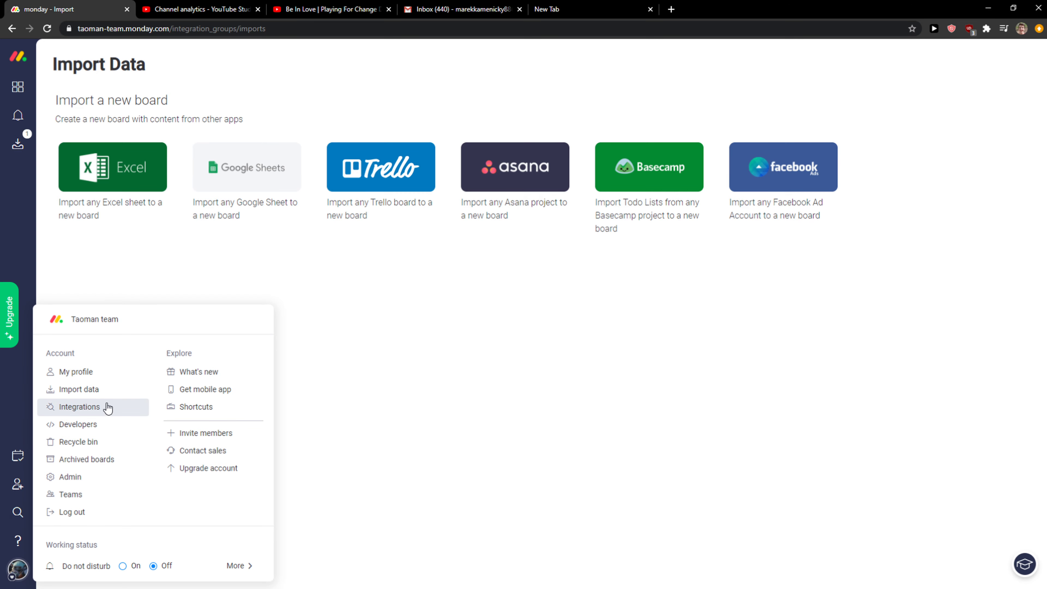
pyautogui.click(83, 412)
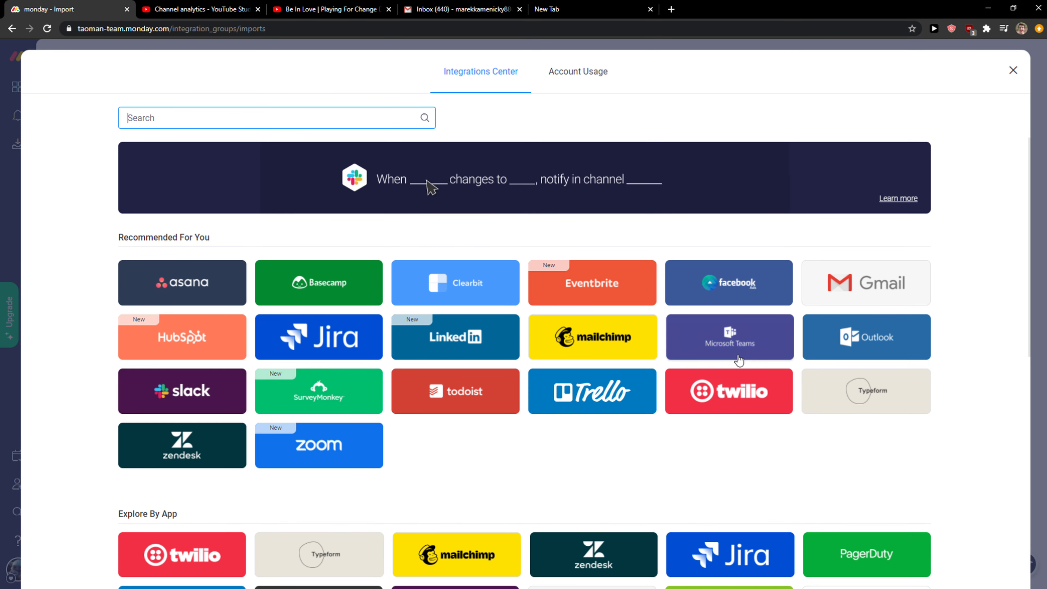
pyautogui.scroll(-1, 564, 414)
pyautogui.scroll(1, 564, 414)
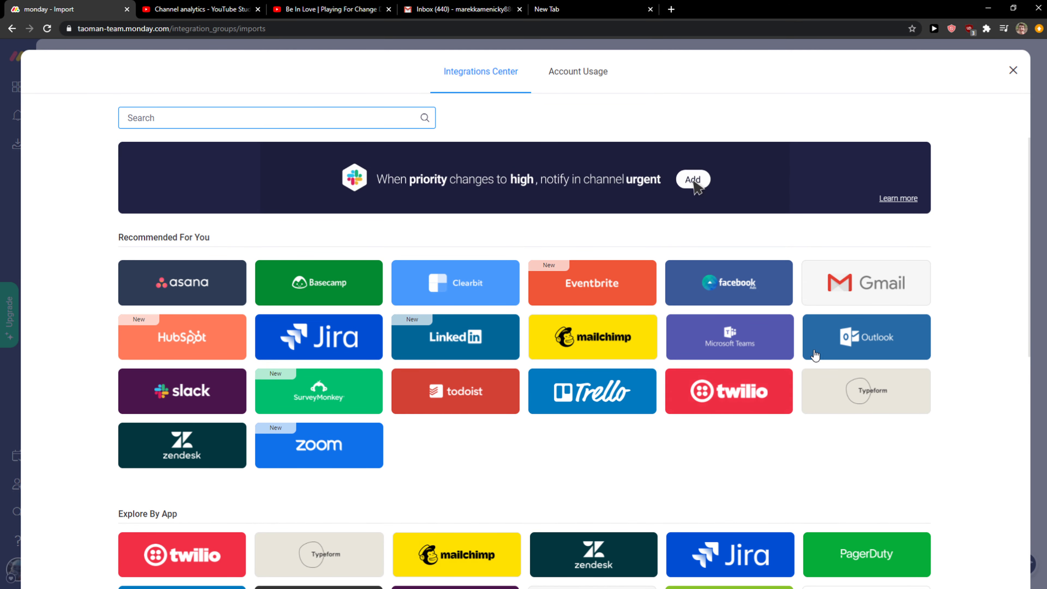
pyautogui.scroll(-7, 892, 307)
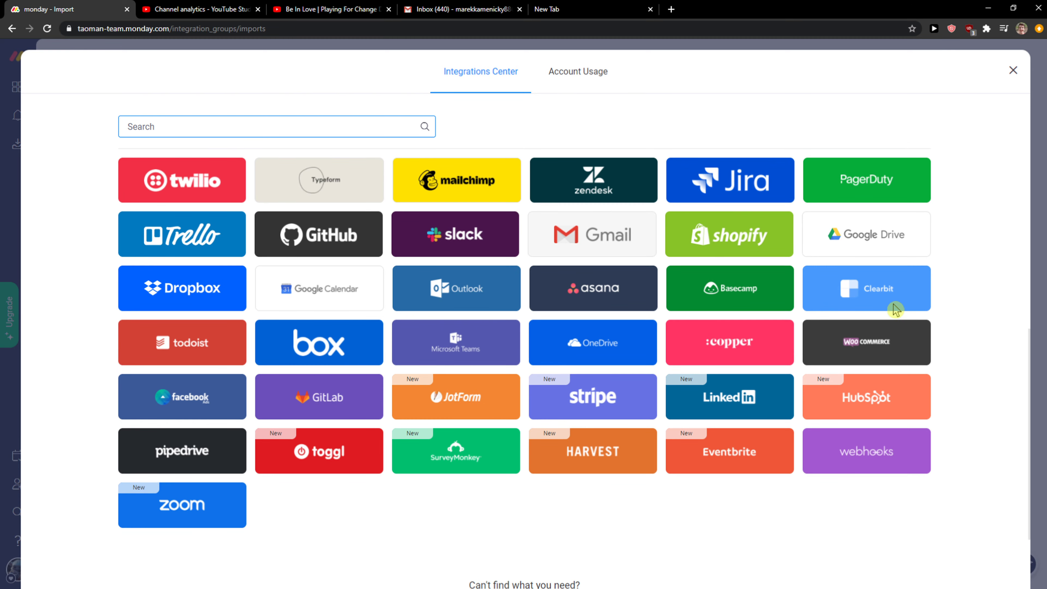
pyautogui.scroll(7, 885, 313)
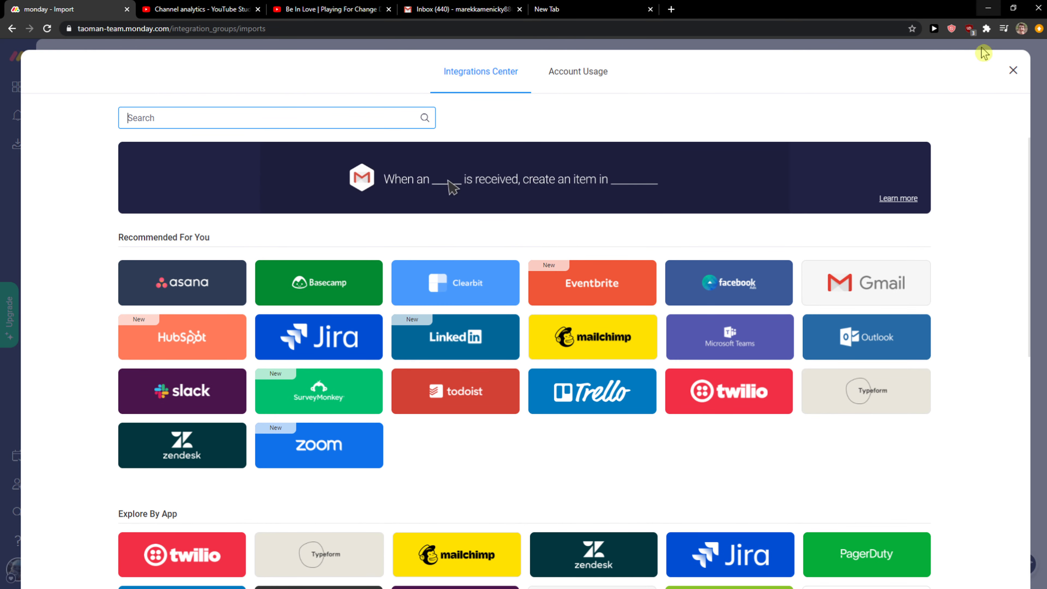
pyautogui.click(1012, 71)
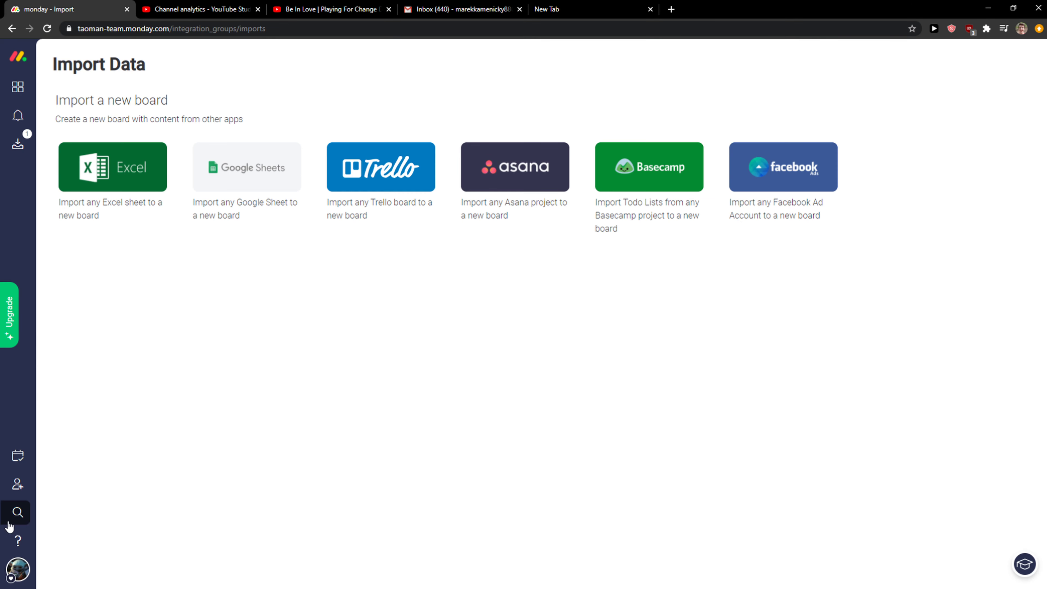
# View the account's general Admin settings and the personal info overview of the user's own profile
pyautogui.click(19, 570)
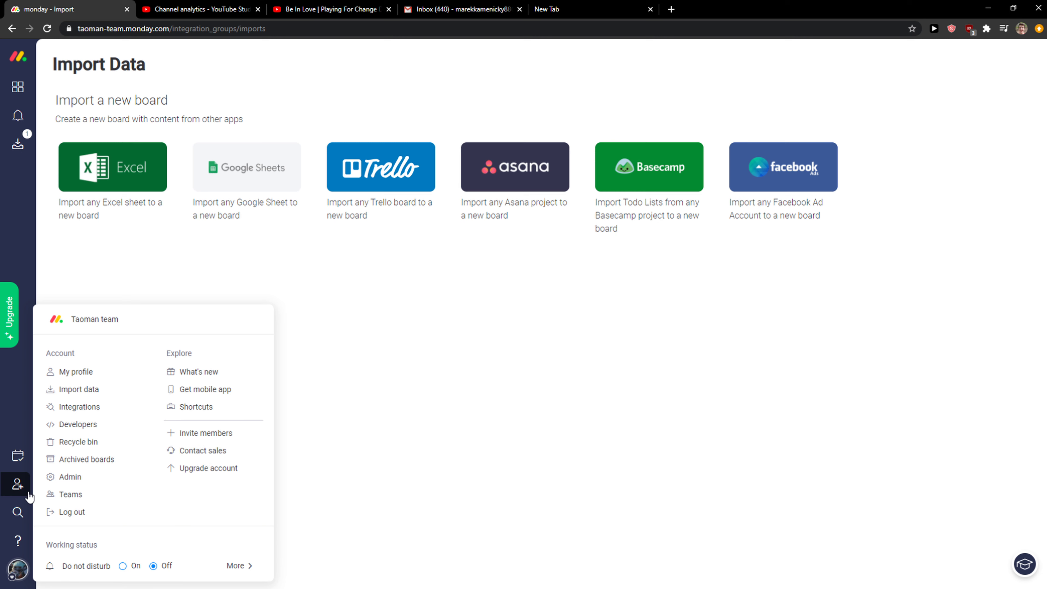
pyautogui.click(77, 372)
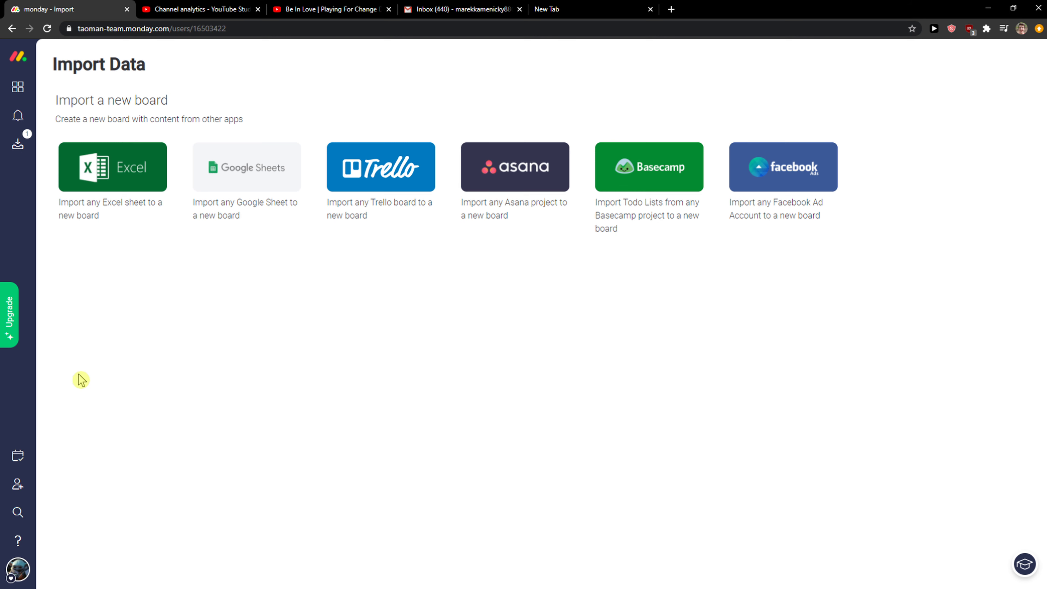
pyautogui.click(18, 568)
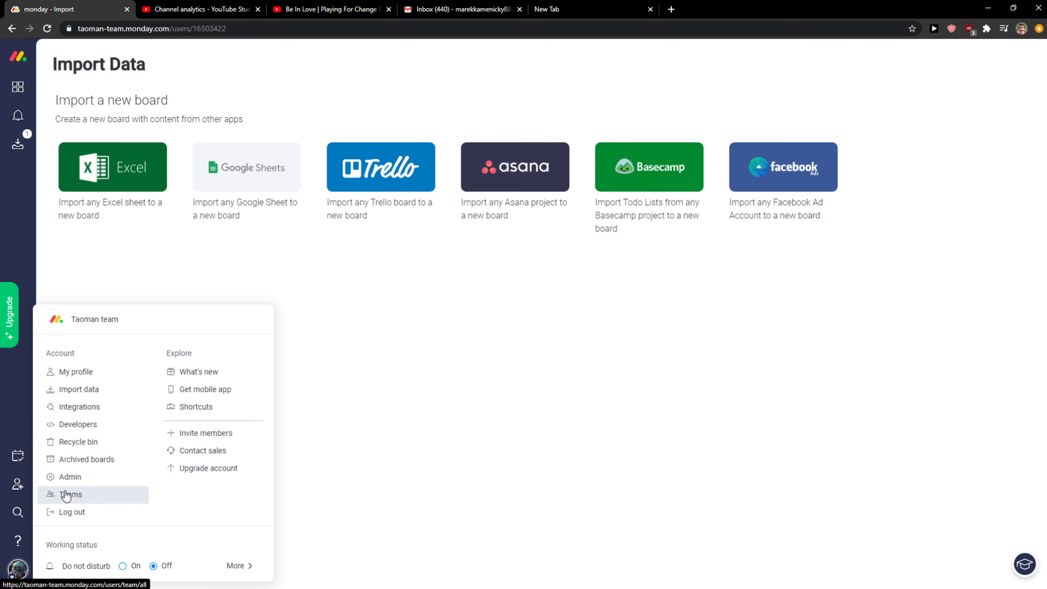
pyautogui.click(69, 477)
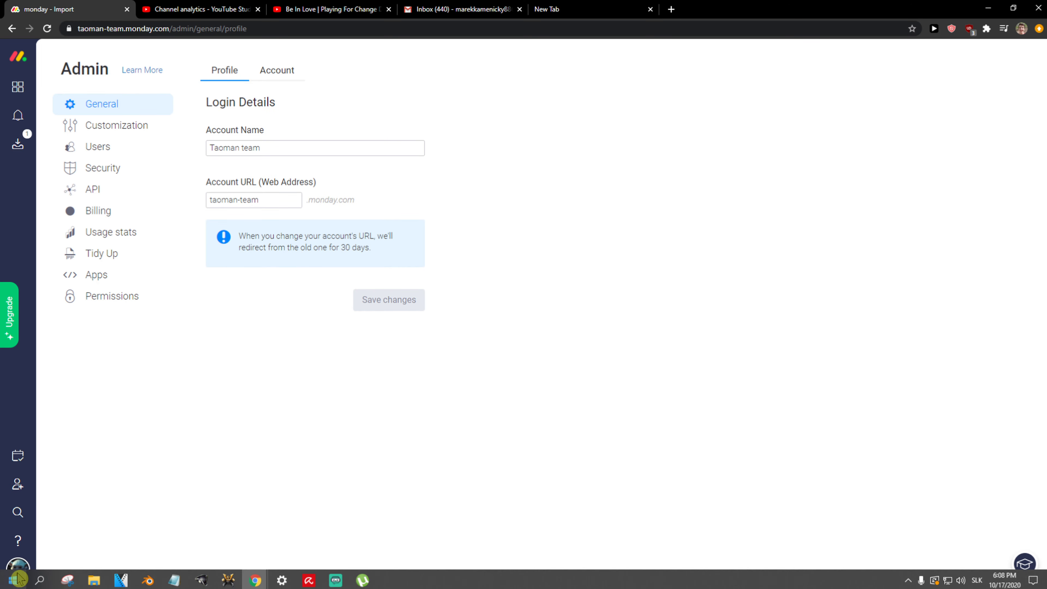
pyautogui.click(17, 568)
pyautogui.click(77, 371)
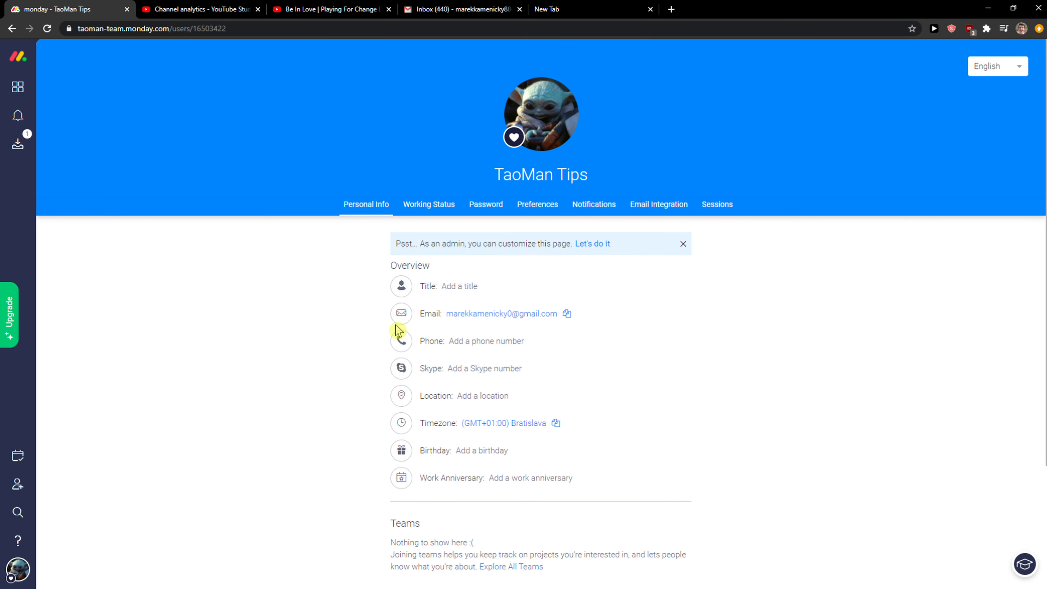
pyautogui.scroll(-2, 439, 350)
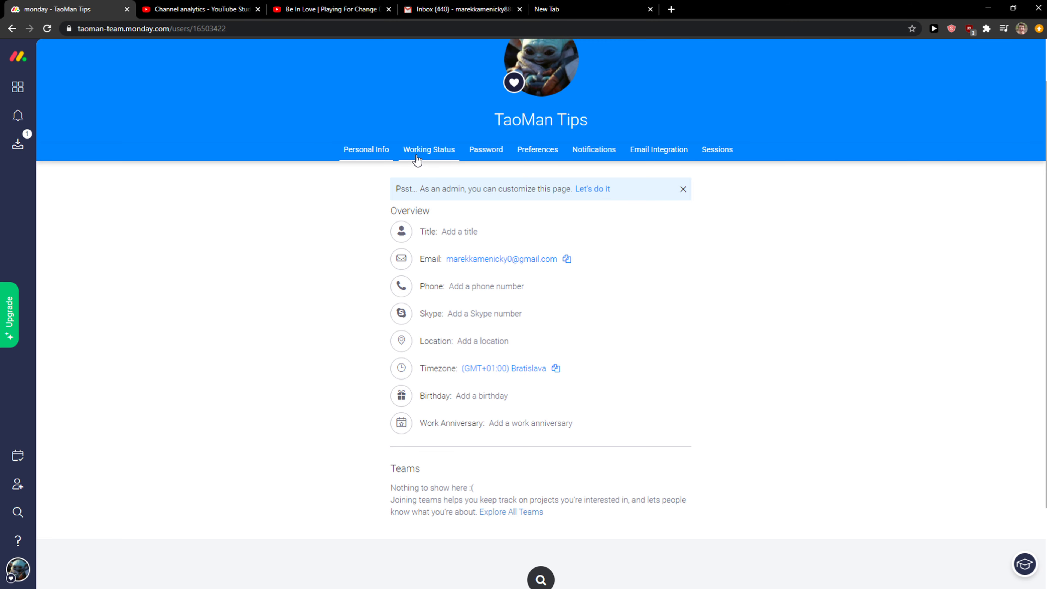
# Examine the profile's working status, password, preferences, notifications, email integration and sessions settings
pyautogui.click(449, 150)
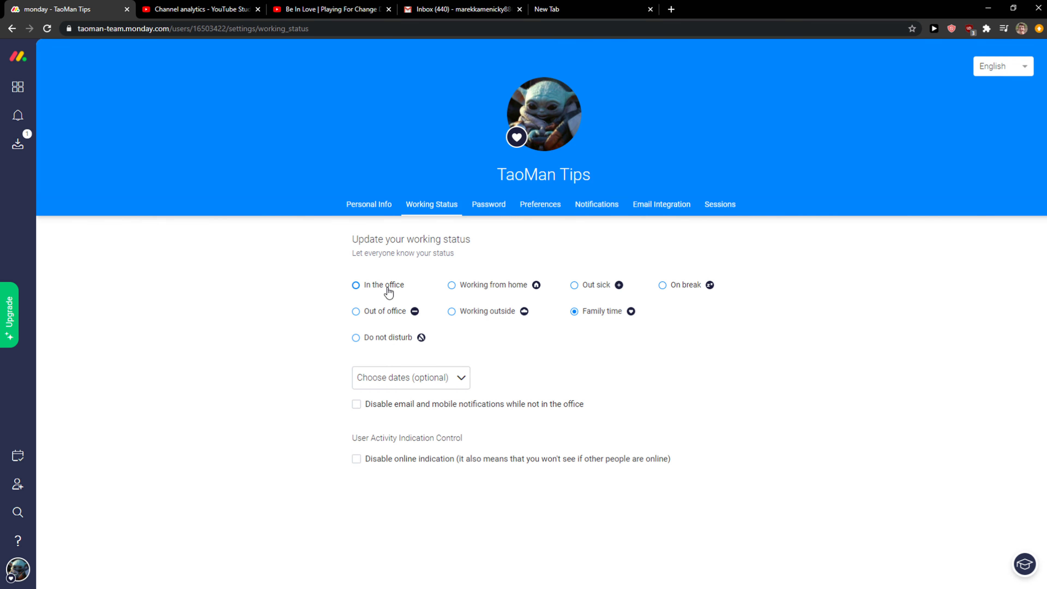
pyautogui.click(501, 209)
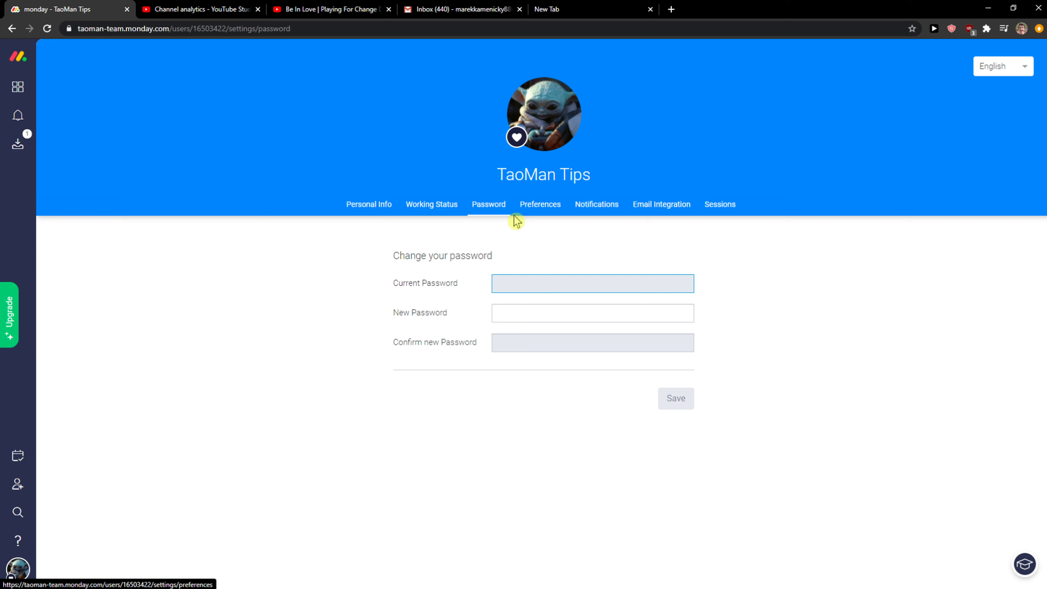
pyautogui.click(541, 207)
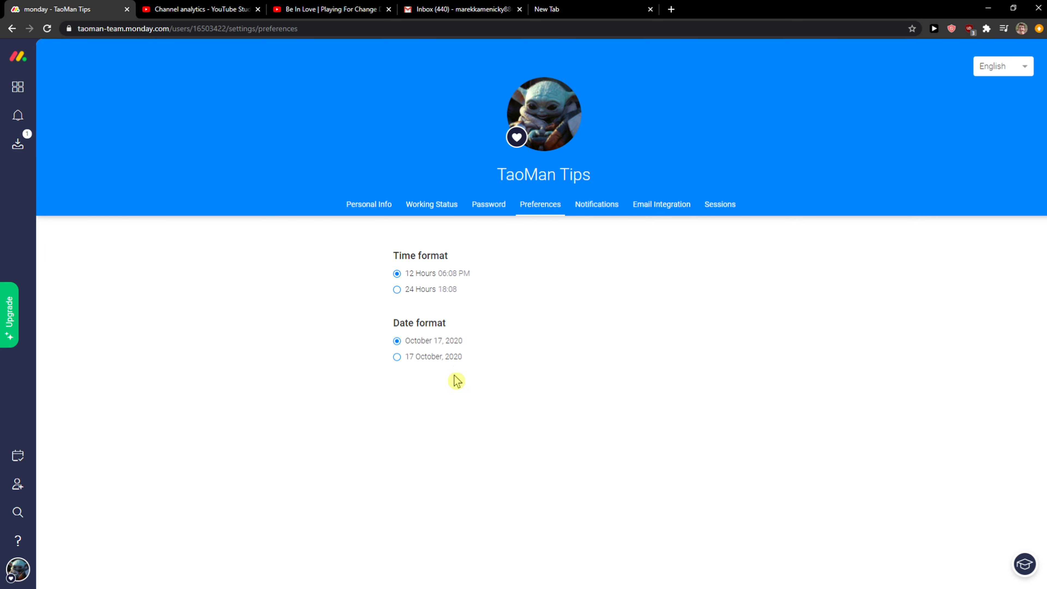
pyautogui.click(594, 205)
pyautogui.scroll(-1, 379, 433)
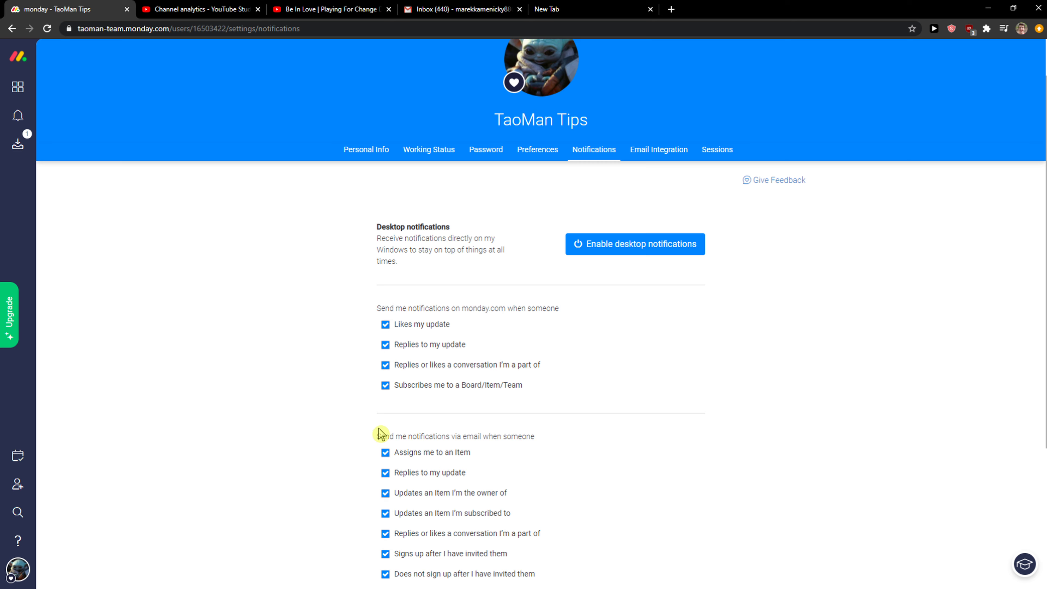
pyautogui.click(674, 152)
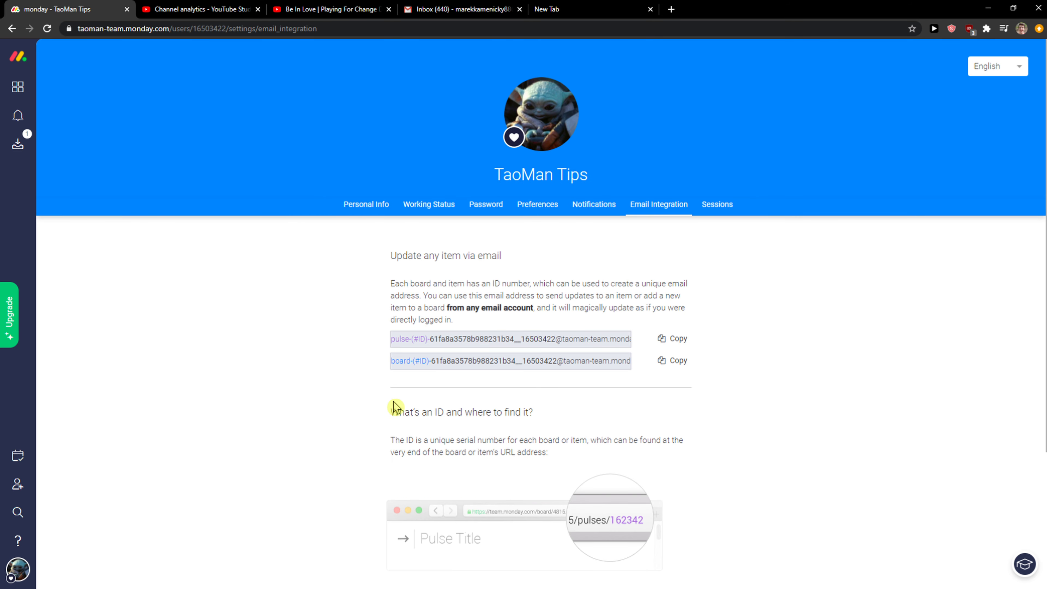
pyautogui.click(724, 207)
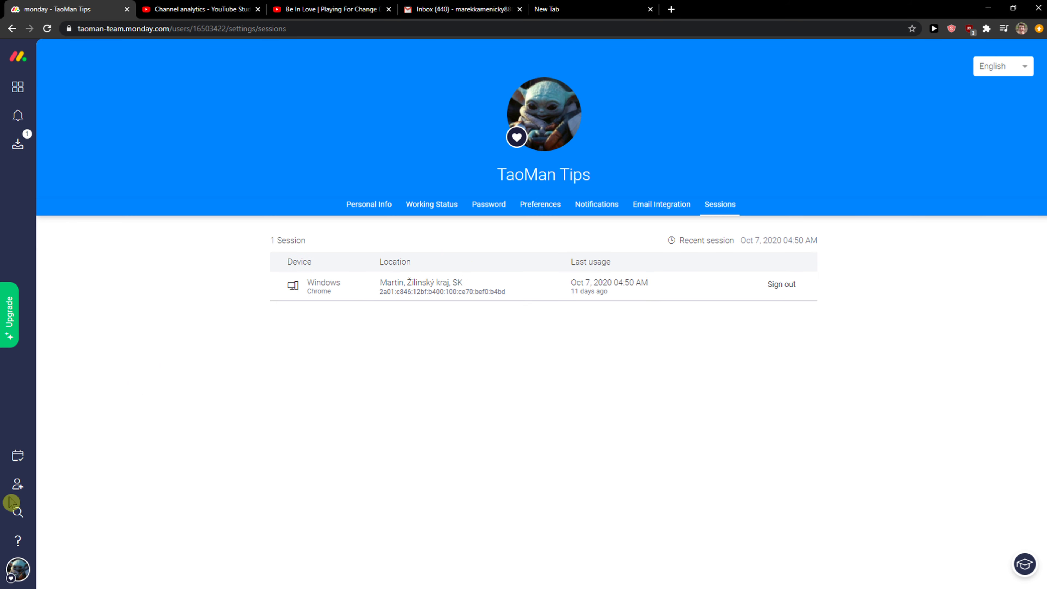
# Examine the Admin settings for branding, features, users, security and installed apps, and return to the Duplicate of New Blank Board
pyautogui.click(20, 571)
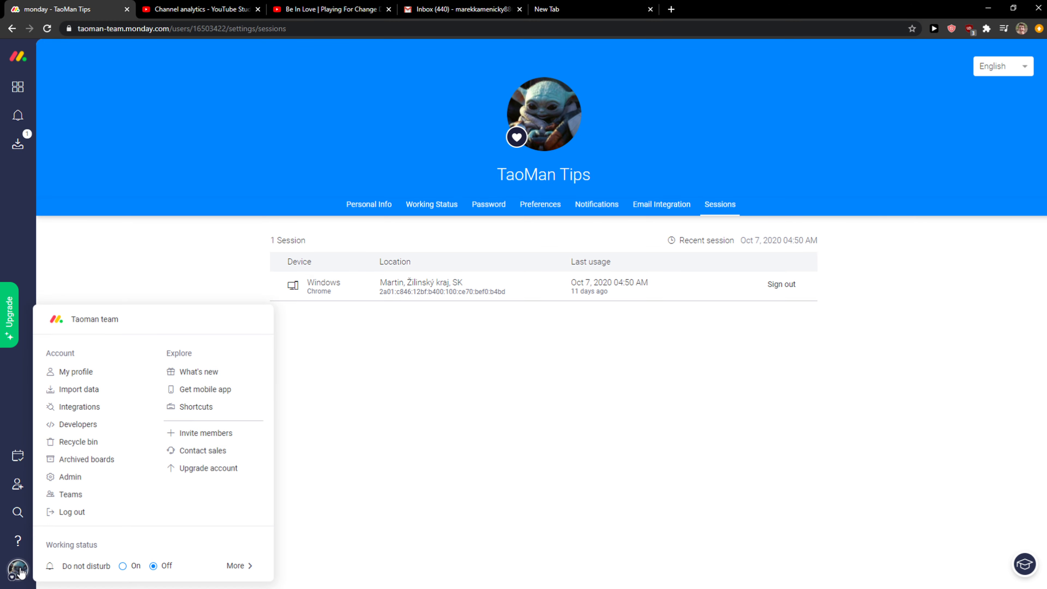
pyautogui.click(70, 482)
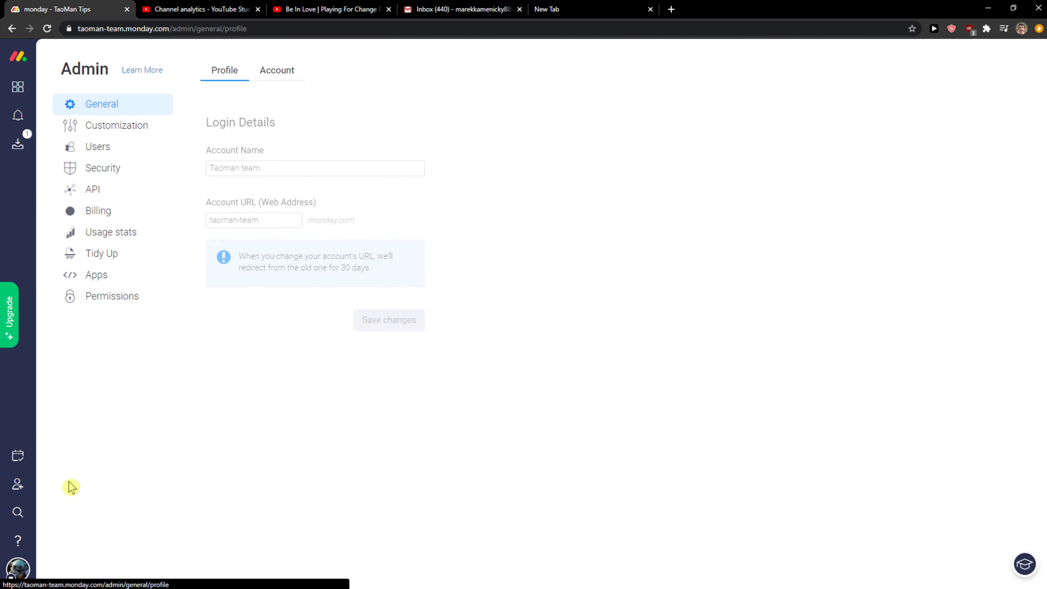
pyautogui.click(104, 125)
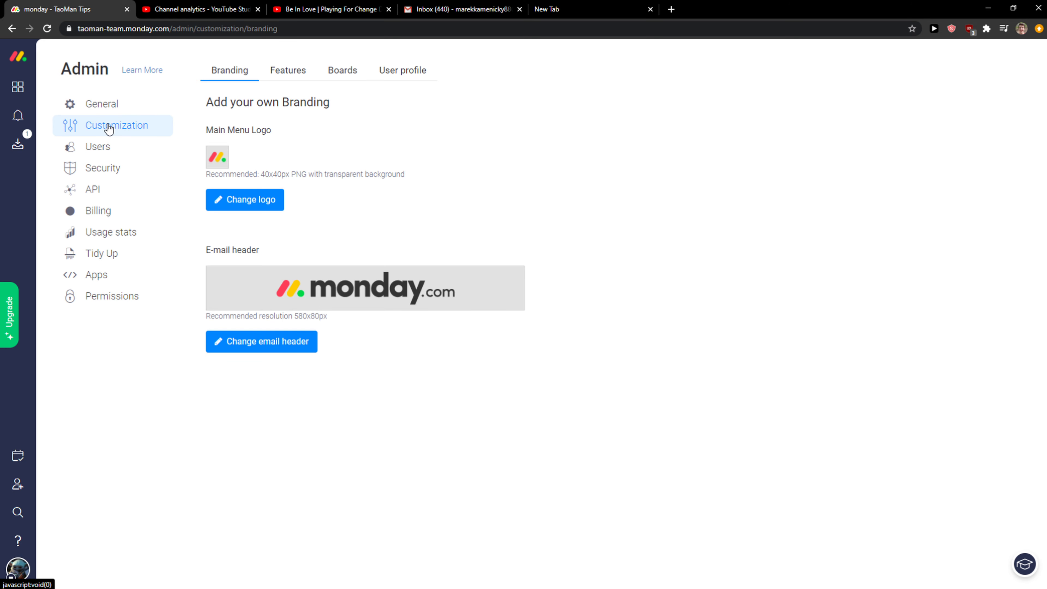
pyautogui.click(287, 73)
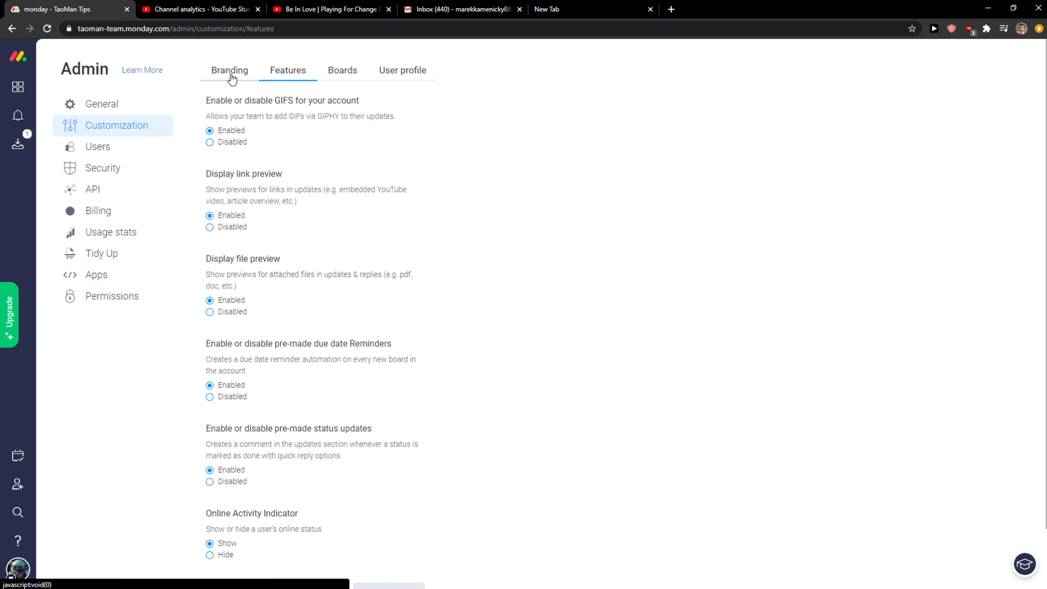
pyautogui.click(102, 148)
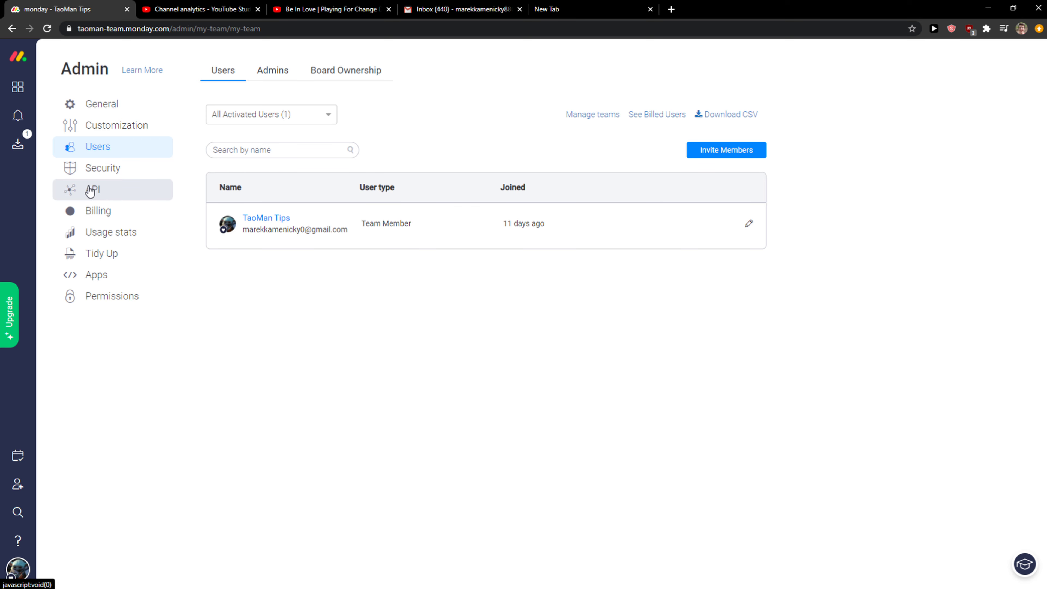
pyautogui.click(118, 172)
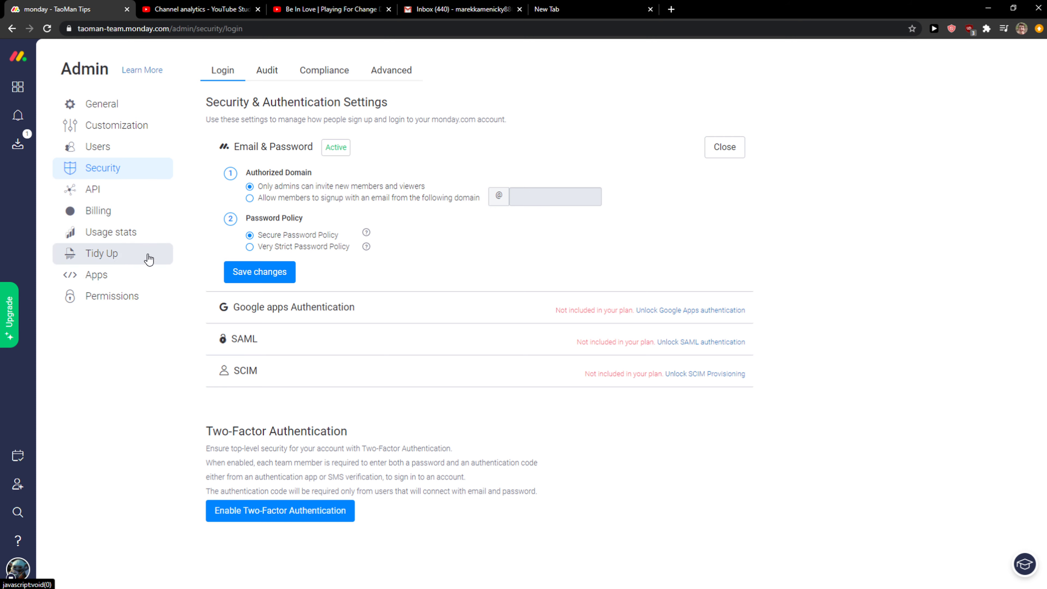
pyautogui.click(98, 277)
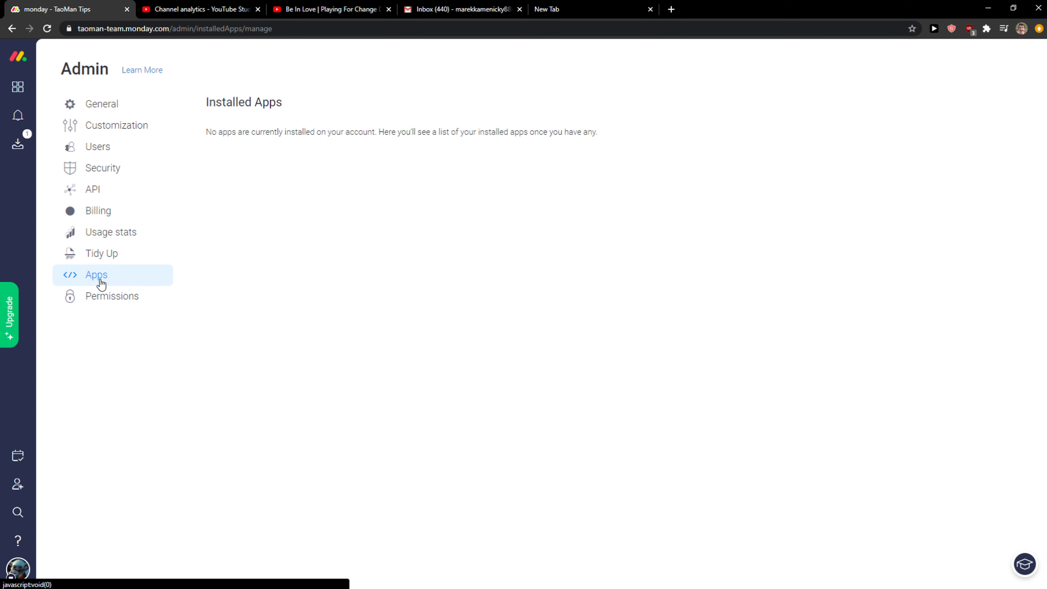
pyautogui.click(18, 90)
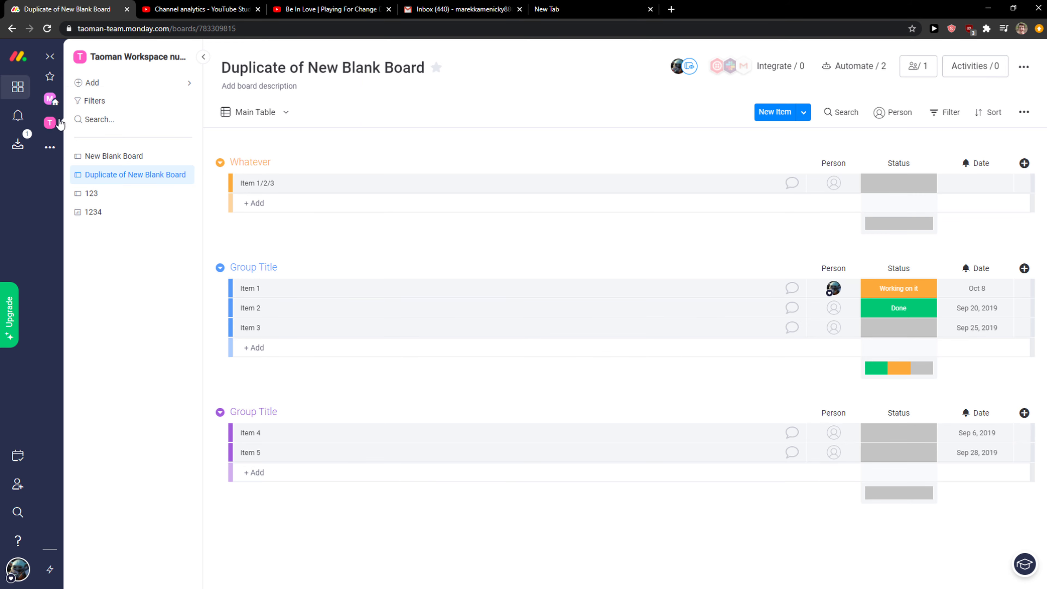
# Create a new workspace named Yoga
pyautogui.click(49, 150)
pyautogui.click(148, 131)
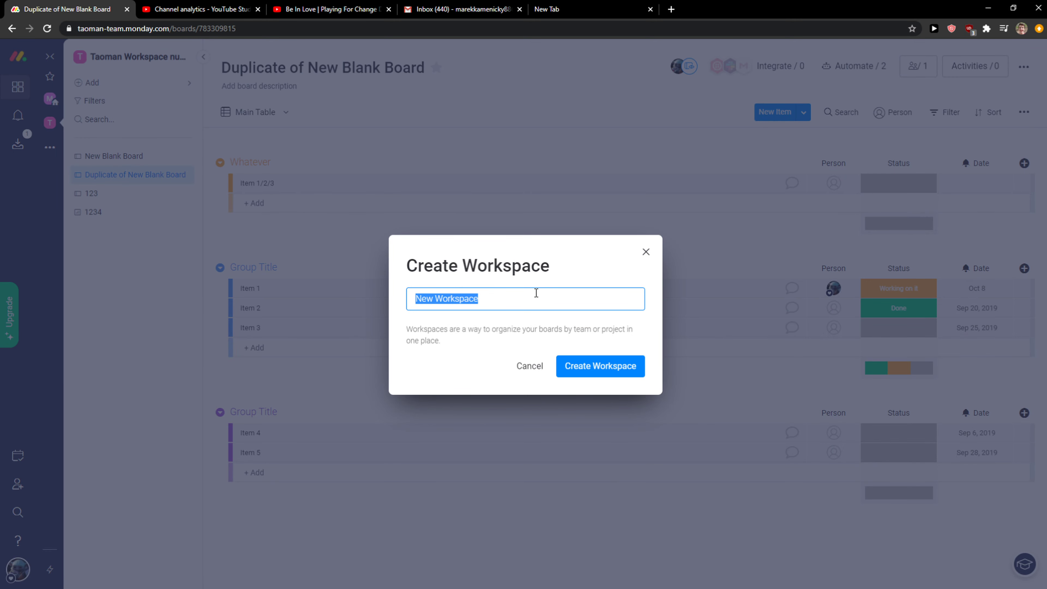
pyautogui.write('Yoga')
pyautogui.click(564, 371)
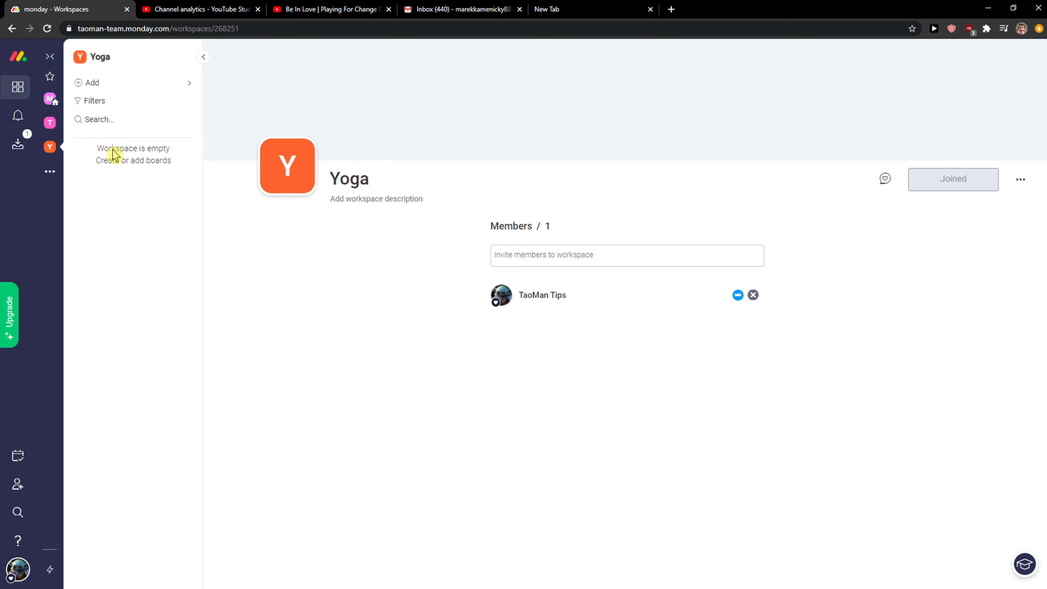
# Browse the recommended templates in the Template center for the Yoga workspace, and close it without choosing one
pyautogui.rightClick(117, 176)
pyautogui.click(132, 85)
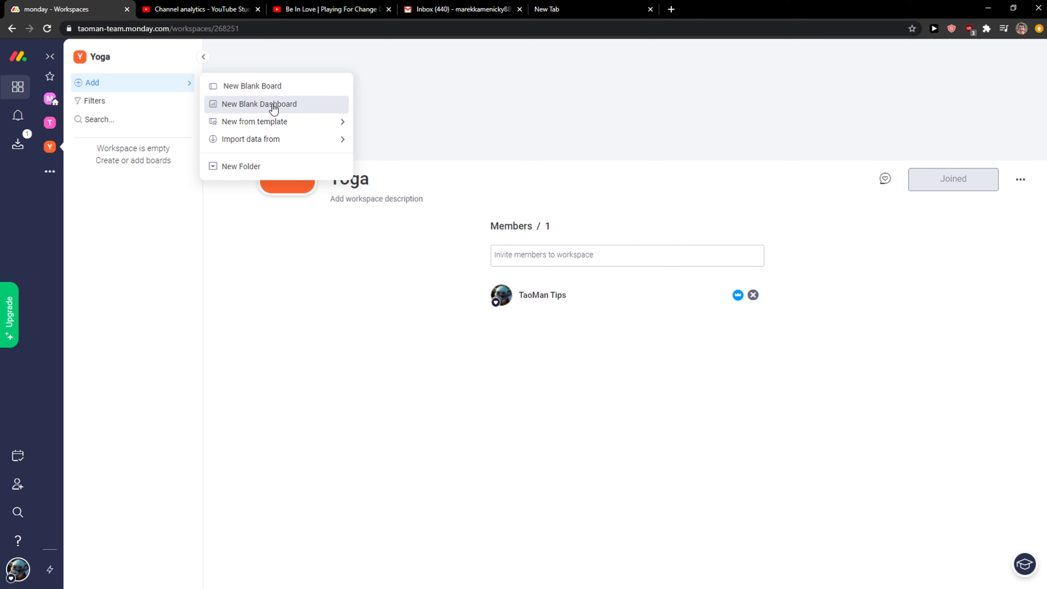
pyautogui.moveTo(311, 121)
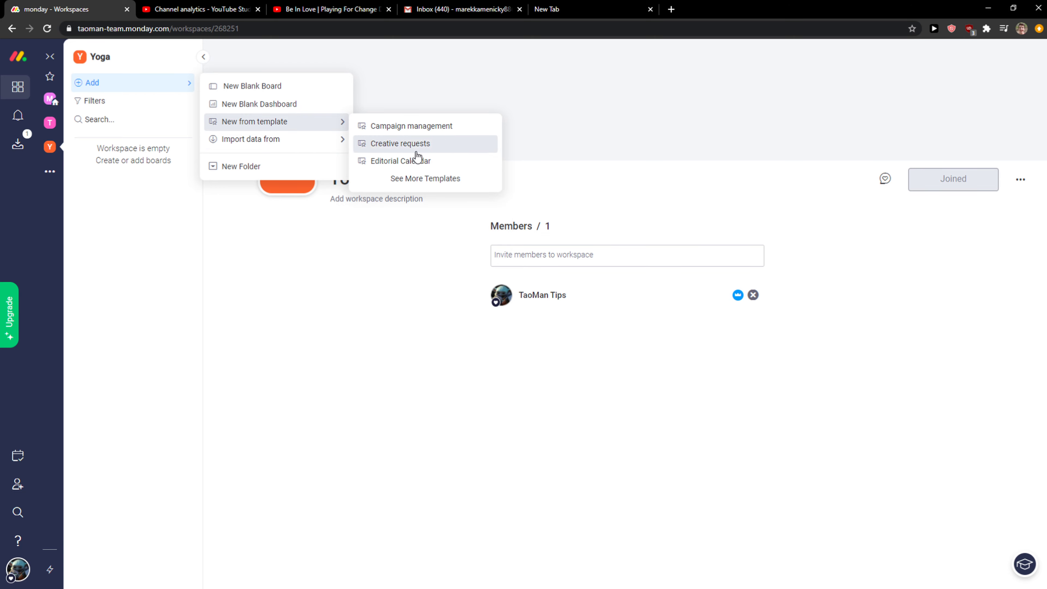
pyautogui.click(427, 180)
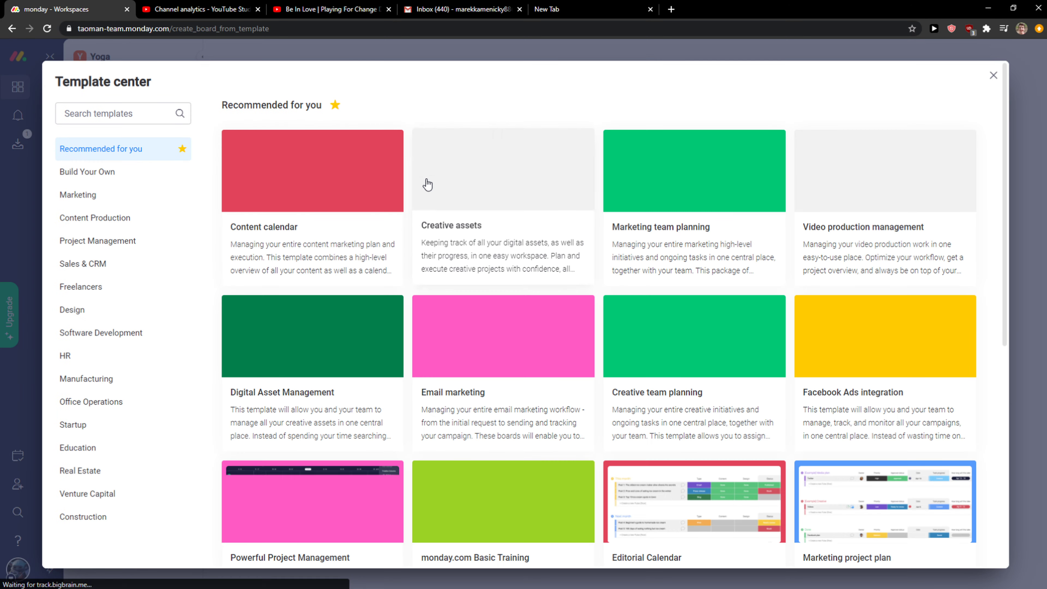
pyautogui.scroll(-2, 331, 287)
pyautogui.scroll(-5, 331, 287)
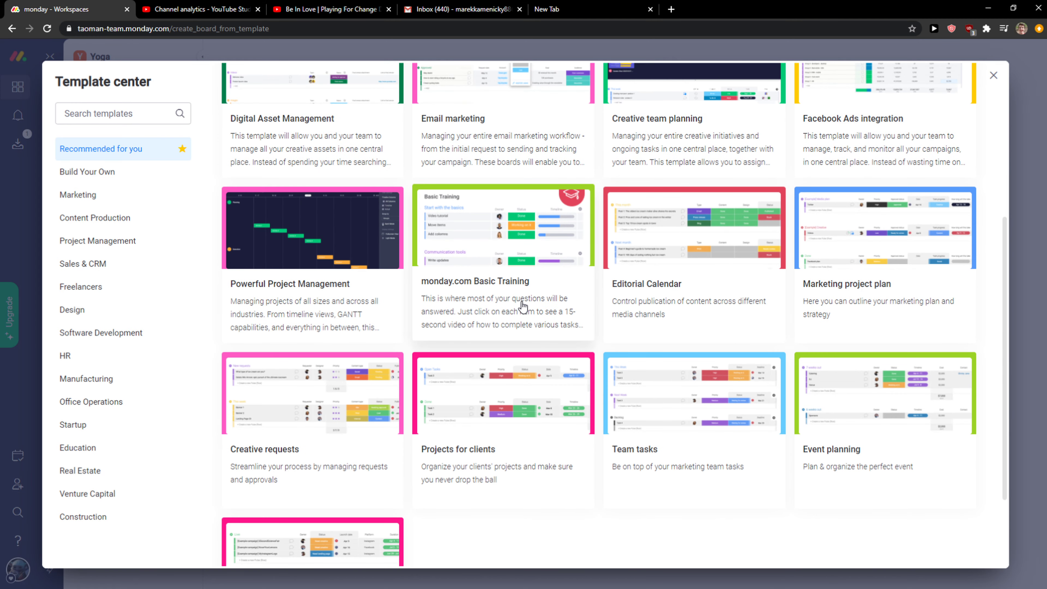
pyautogui.scroll(7, 523, 306)
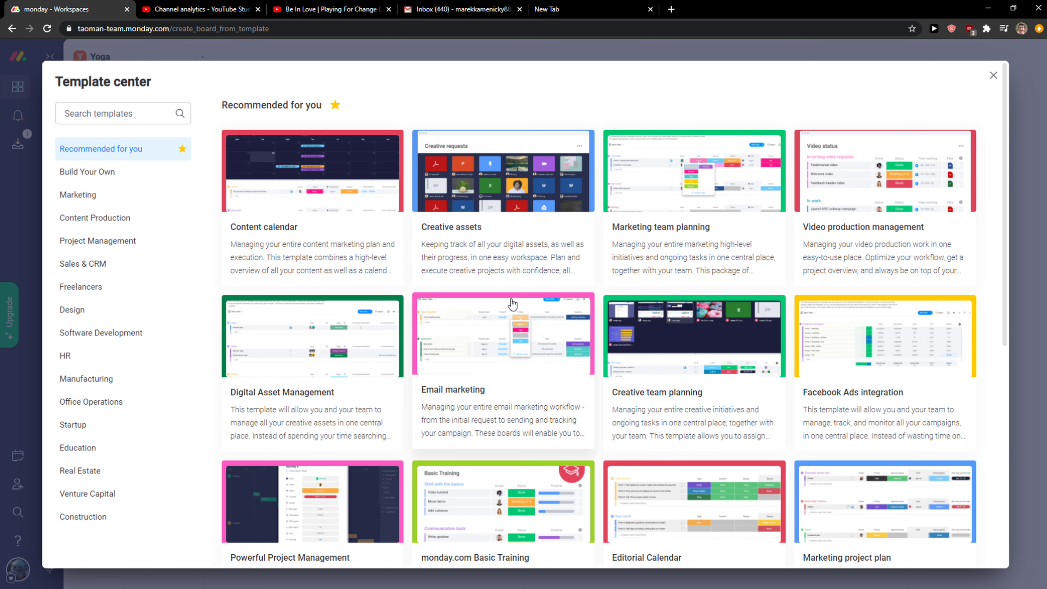
pyautogui.click(992, 81)
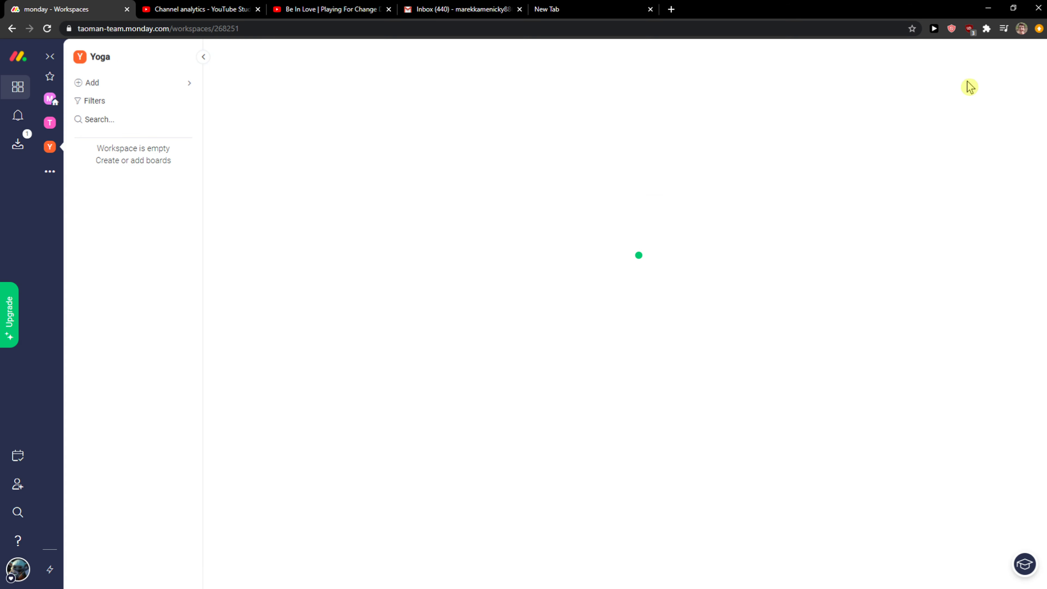
# Create a blank board of type Main named Yoga Video Production in the Yoga workspace
pyautogui.click(152, 86)
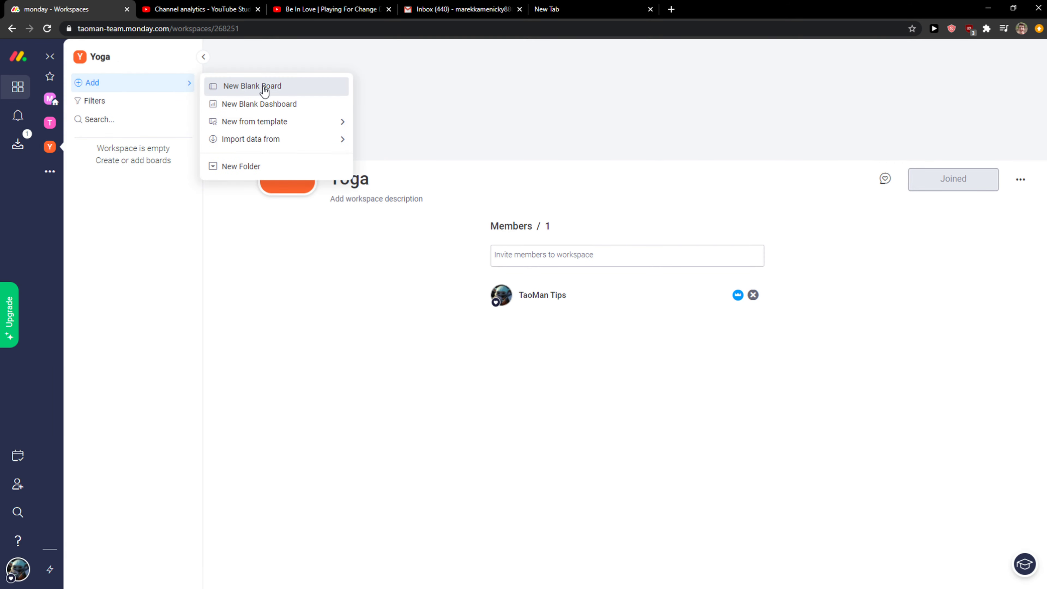
pyautogui.click(280, 94)
pyautogui.doubleClick(525, 231)
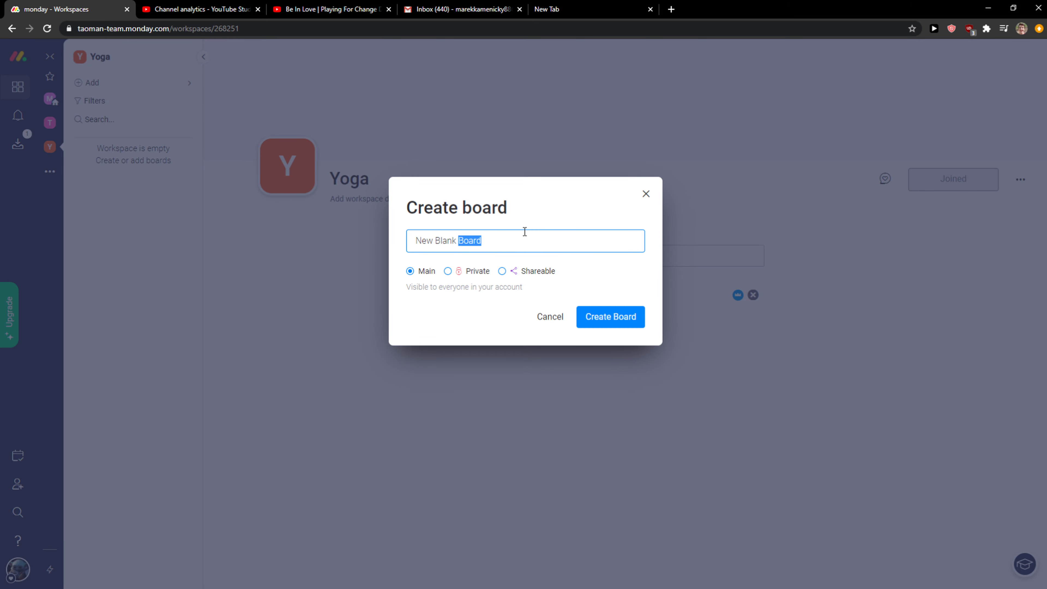
pyautogui.tripleClick(536, 238)
pyautogui.write('Yoga Video Production')
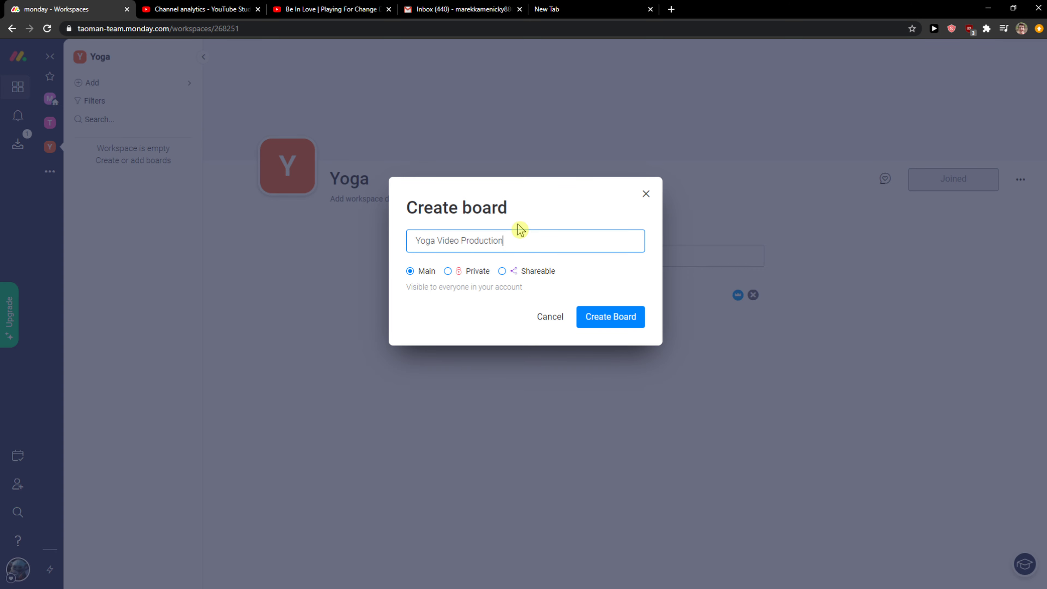
pyautogui.click(601, 326)
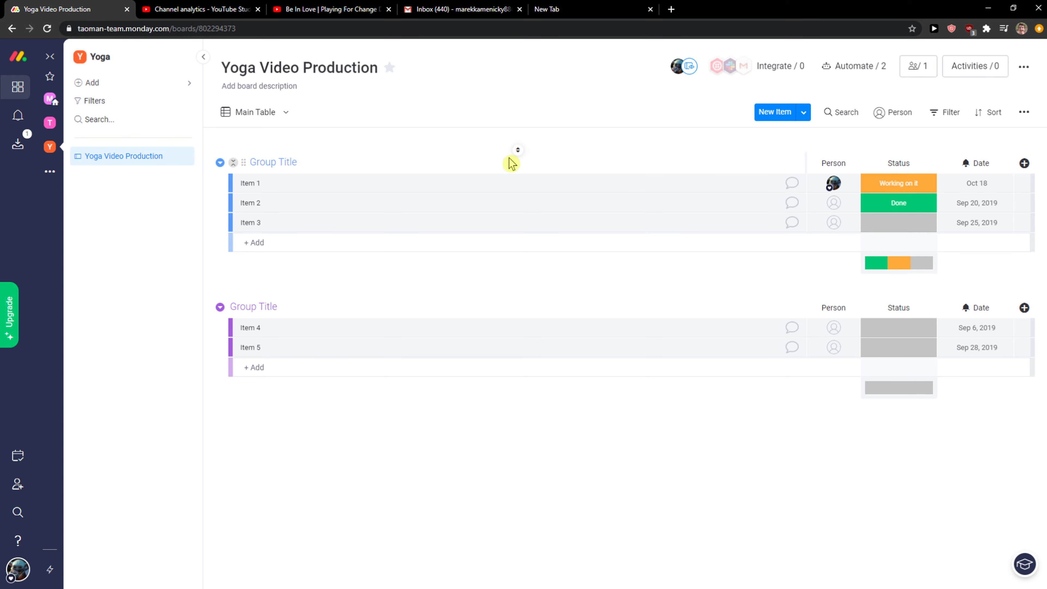
# View who last viewed the Yoga Video Production board and who its board members are
pyautogui.click(689, 69)
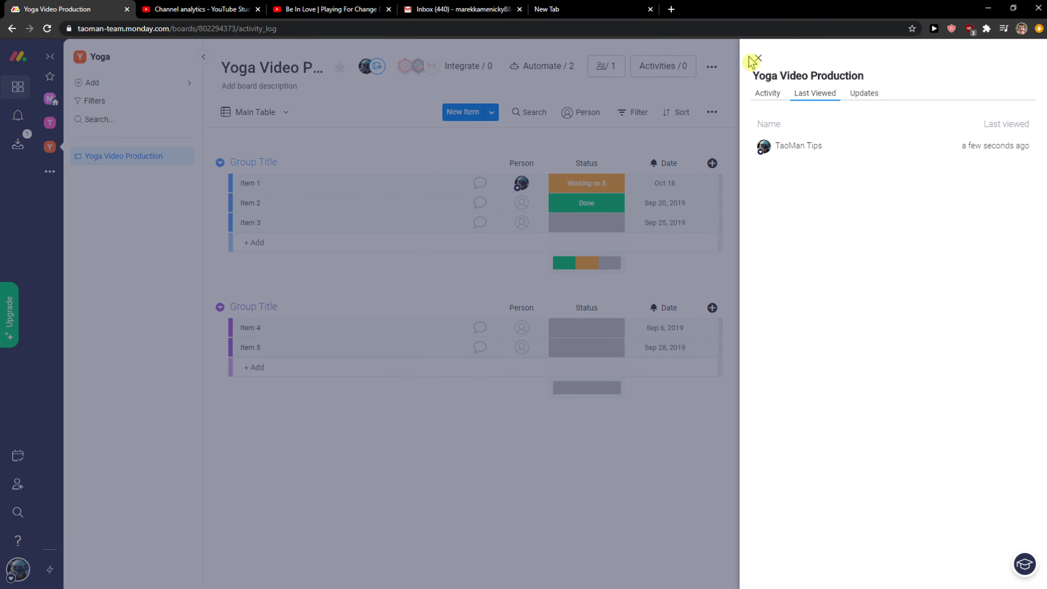
pyautogui.click(759, 59)
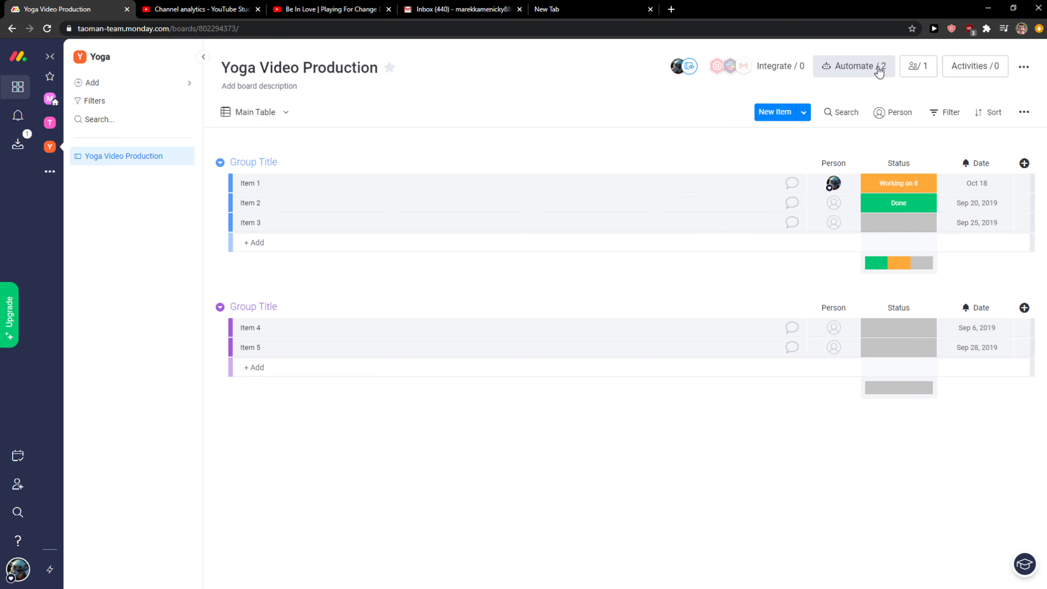
pyautogui.click(923, 67)
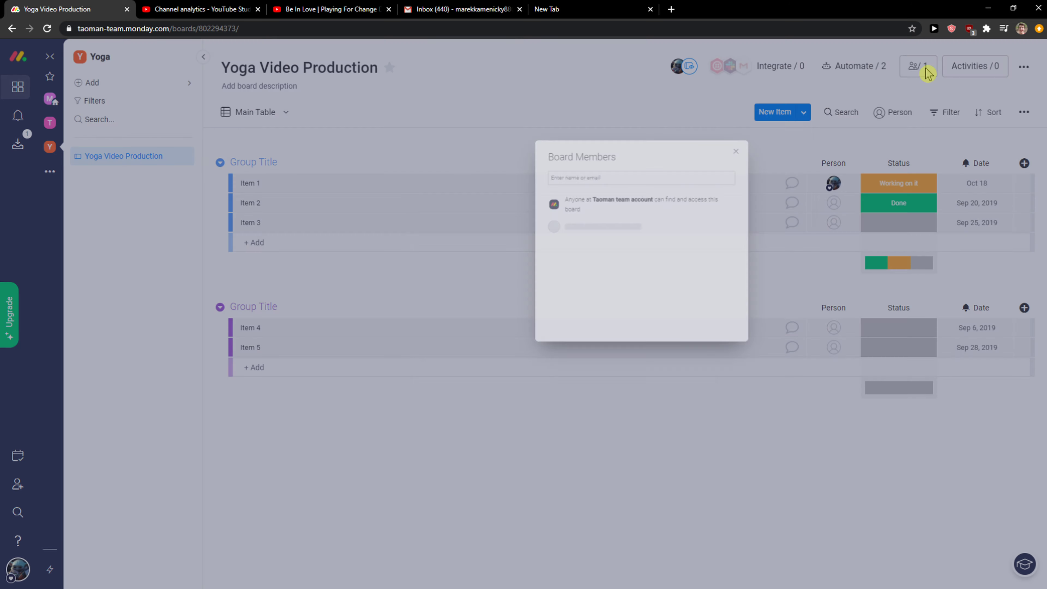
pyautogui.click(509, 236)
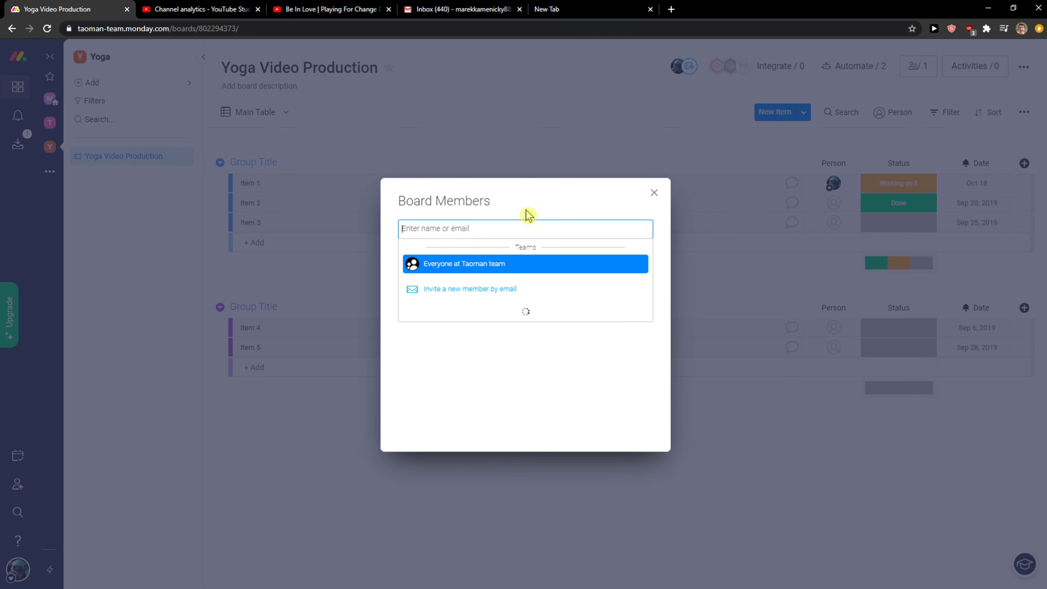
pyautogui.click(533, 202)
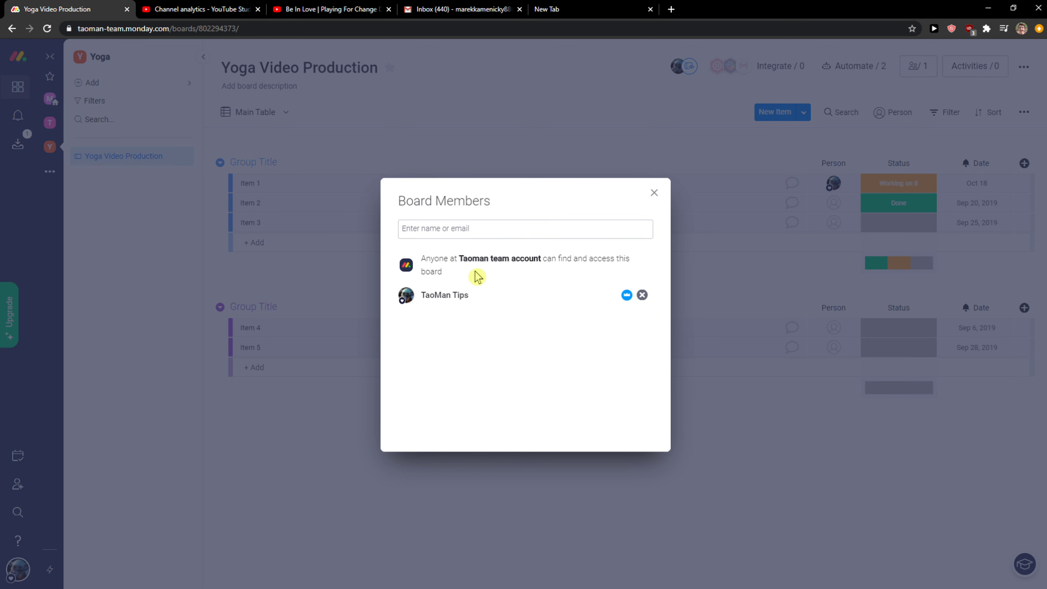
pyautogui.click(654, 193)
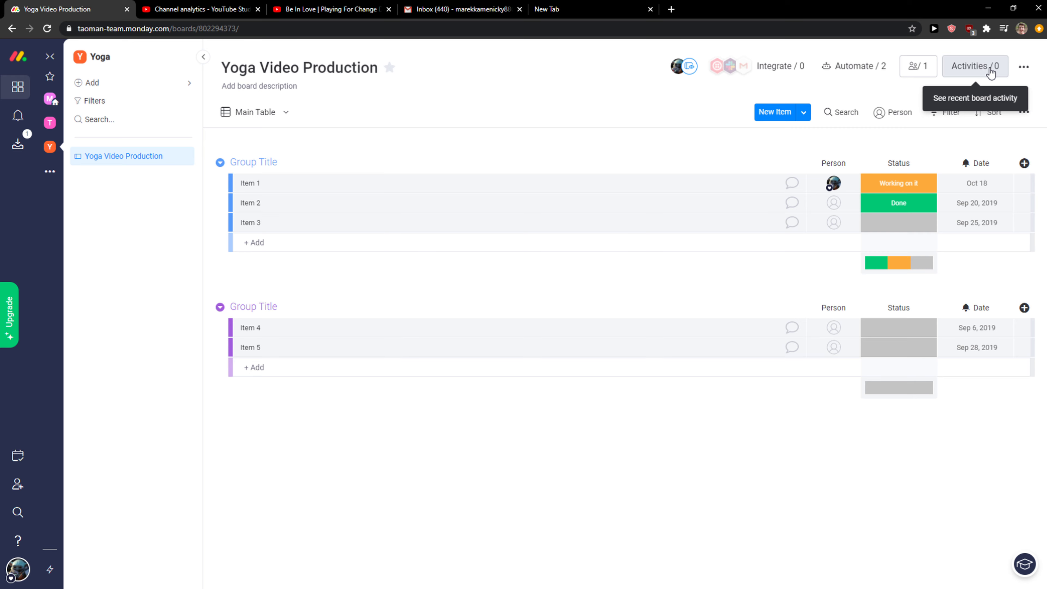
# Add a new group to the Yoga Video Production board, keeping its default name
pyautogui.click(1023, 68)
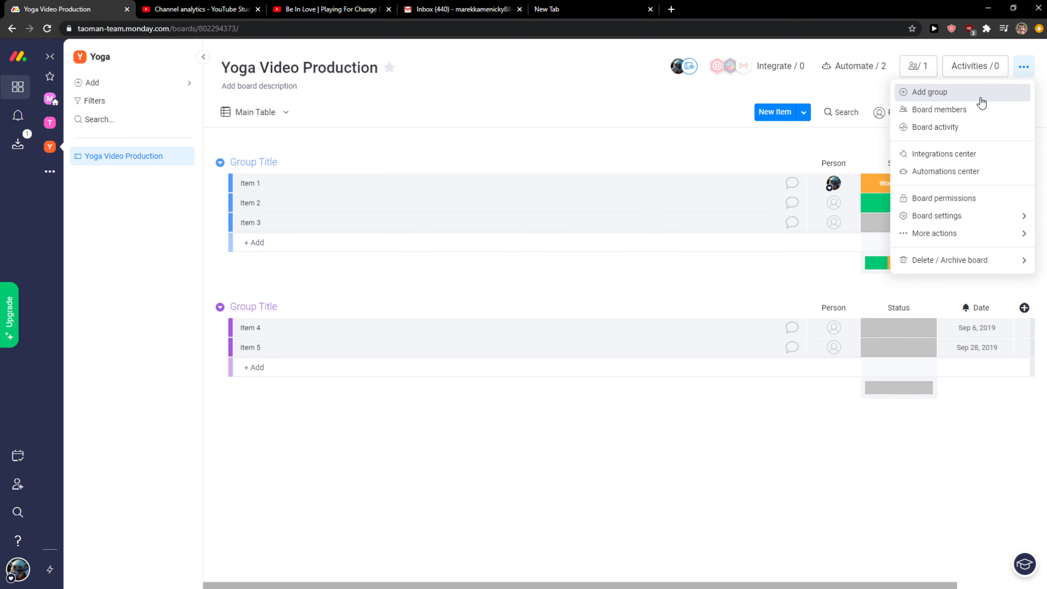
pyautogui.click(973, 94)
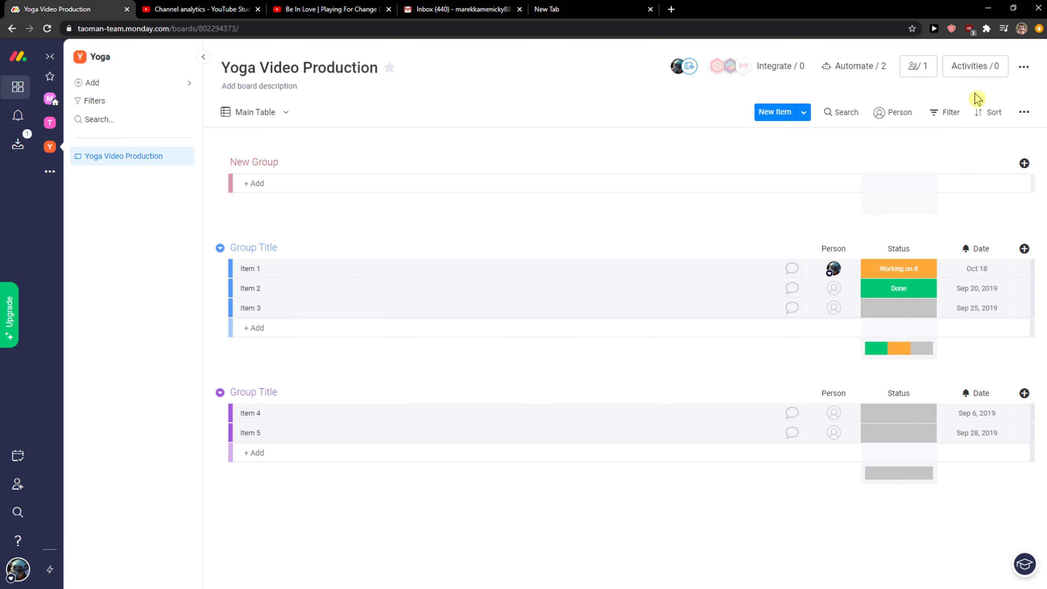
pyautogui.click(317, 203)
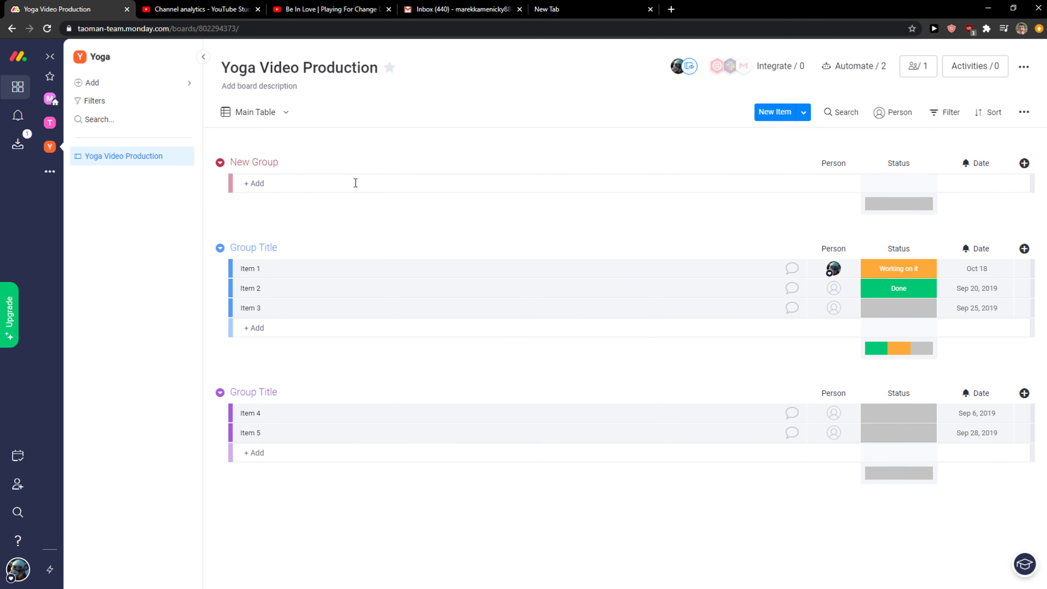
# Add a new item to the new group and open the item's details, leaving its default name
pyautogui.click(803, 112)
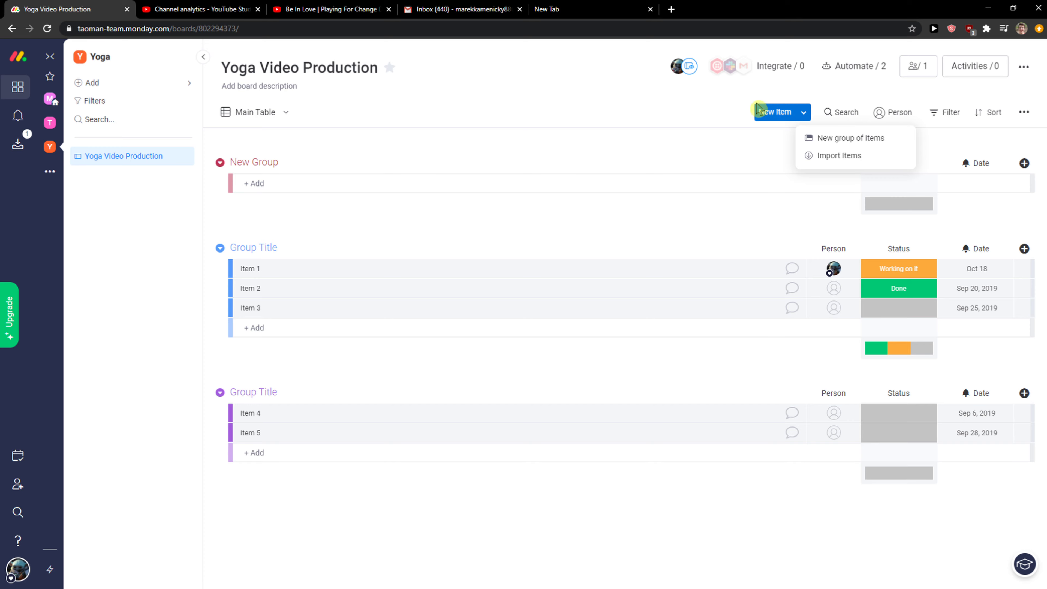
pyautogui.click(685, 130)
pyautogui.click(783, 112)
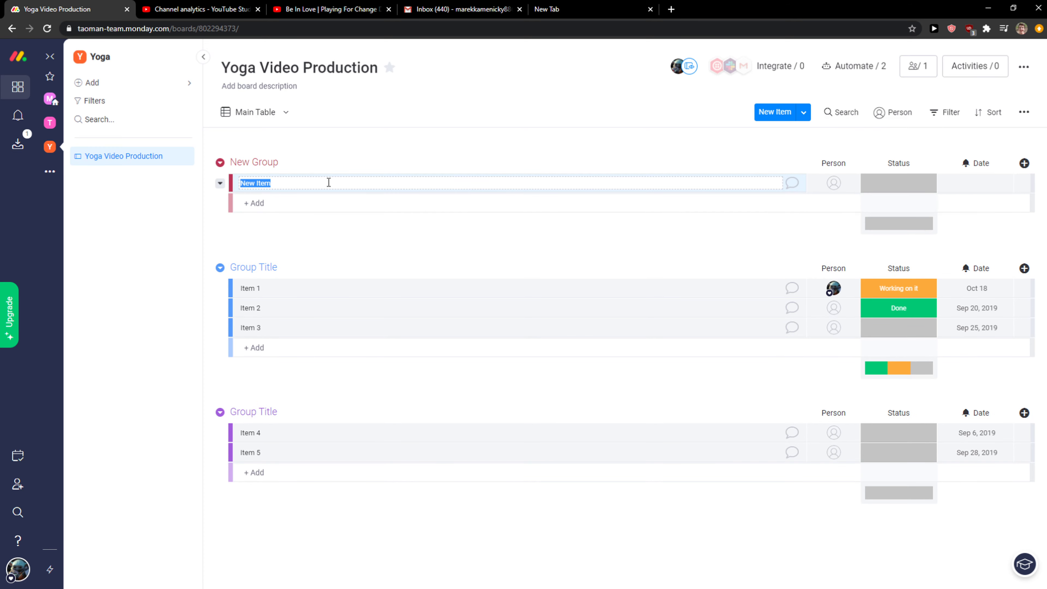
pyautogui.moveTo(220, 188); pyautogui.dragTo(247, 190)
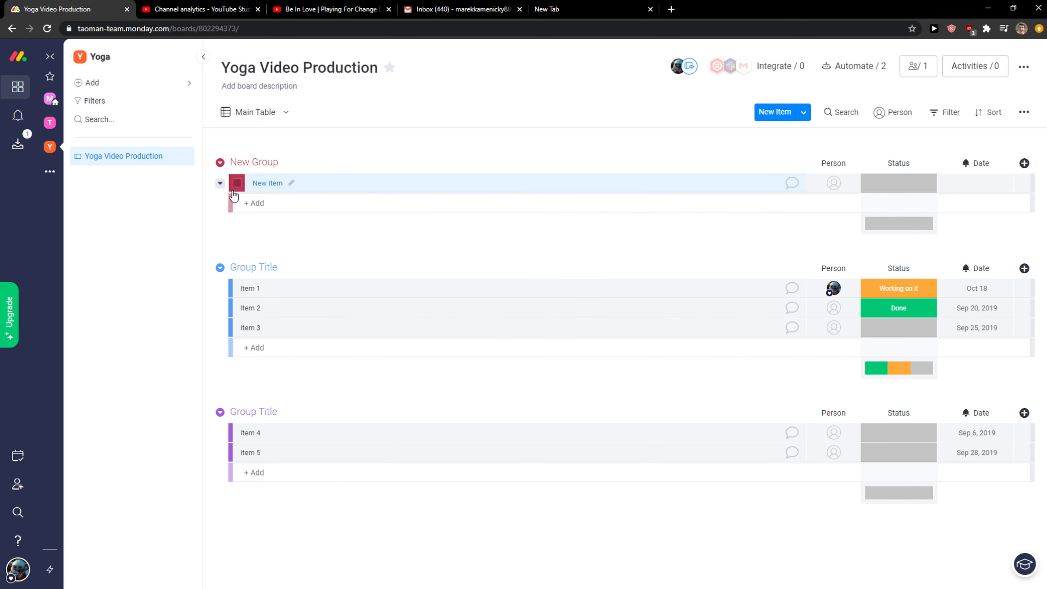
pyautogui.click(261, 188)
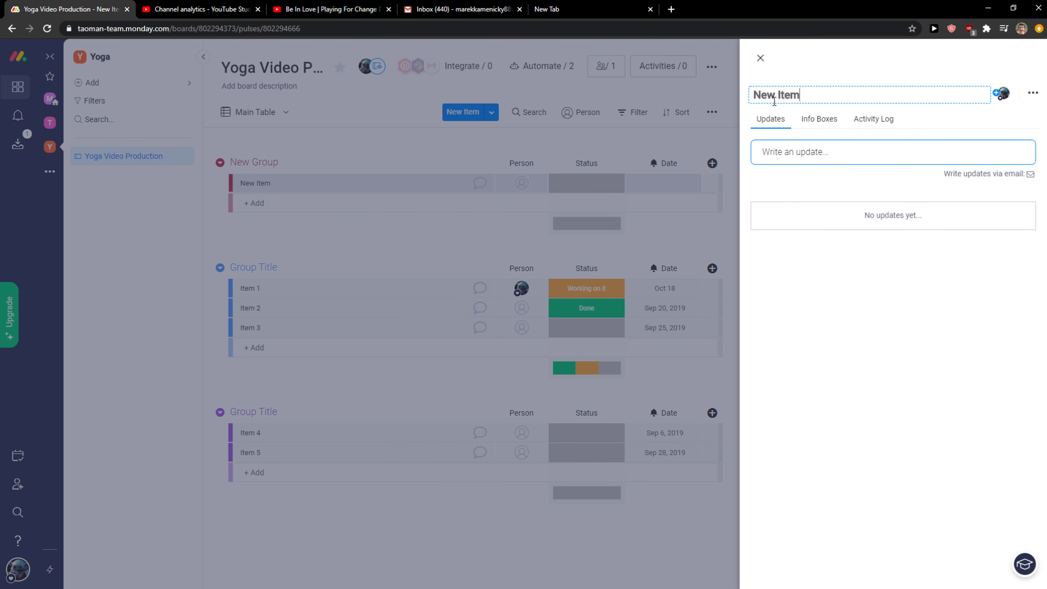
pyautogui.tripleClick(774, 99)
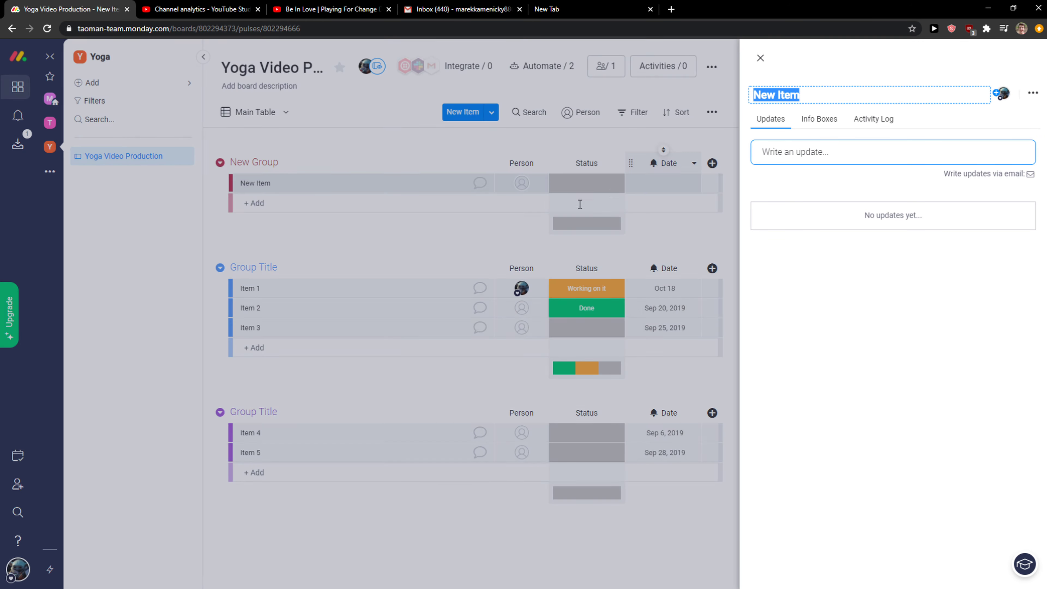
pyautogui.click(436, 209)
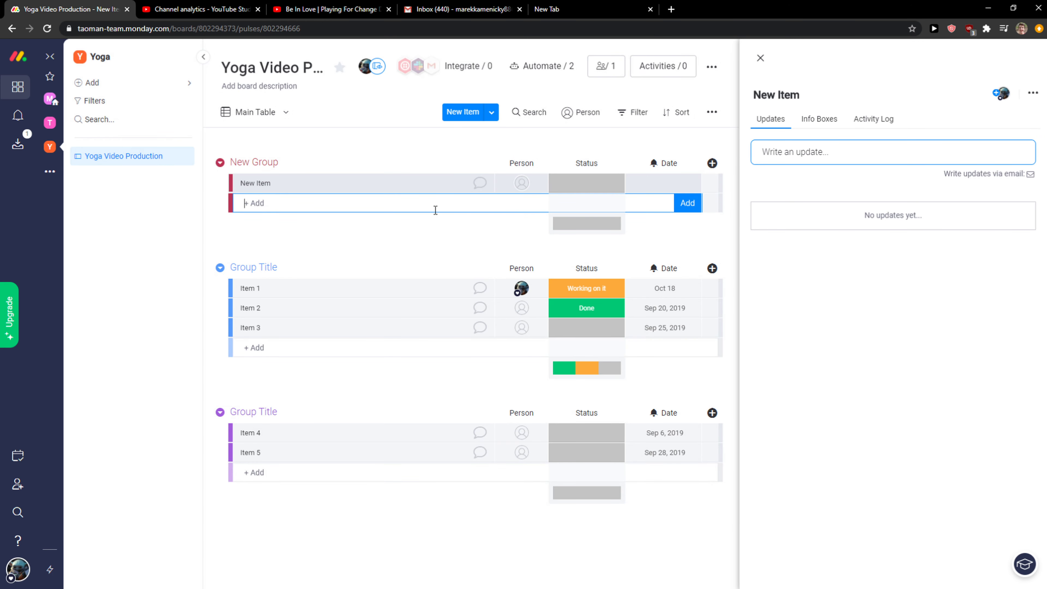
# Rename the board's three groups, from first to last, as Working on, Done and Finishing
pyautogui.click(264, 158)
pyautogui.click(262, 157)
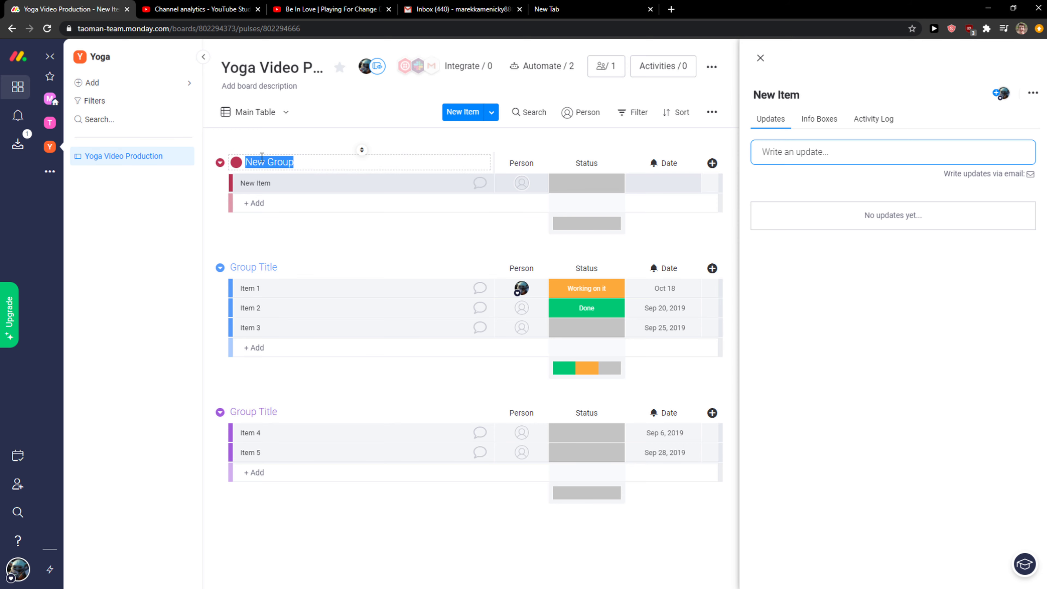
pyautogui.write('D')
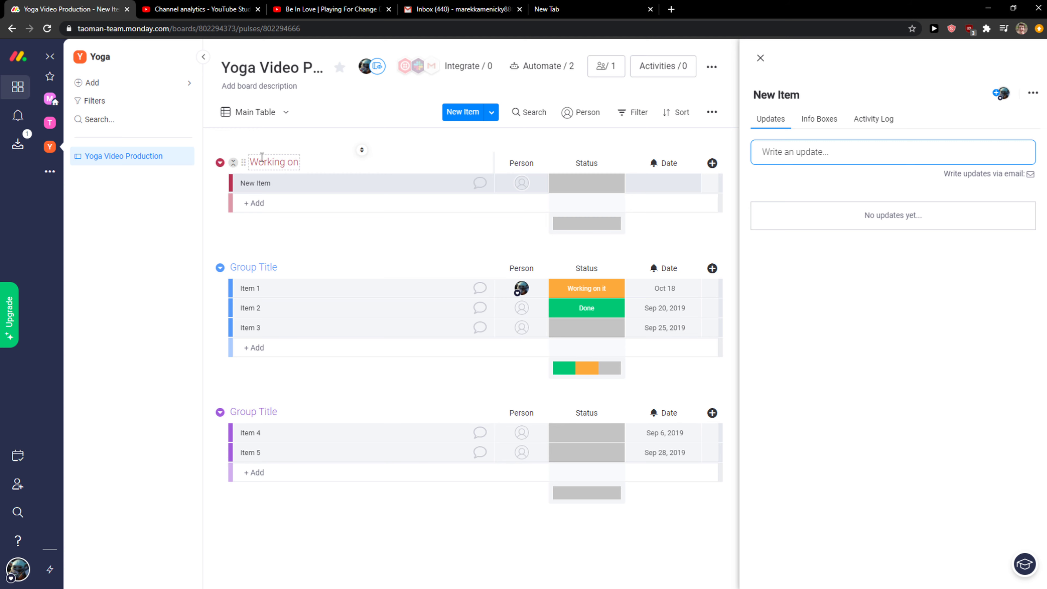
pyautogui.click(283, 225)
pyautogui.click(255, 266)
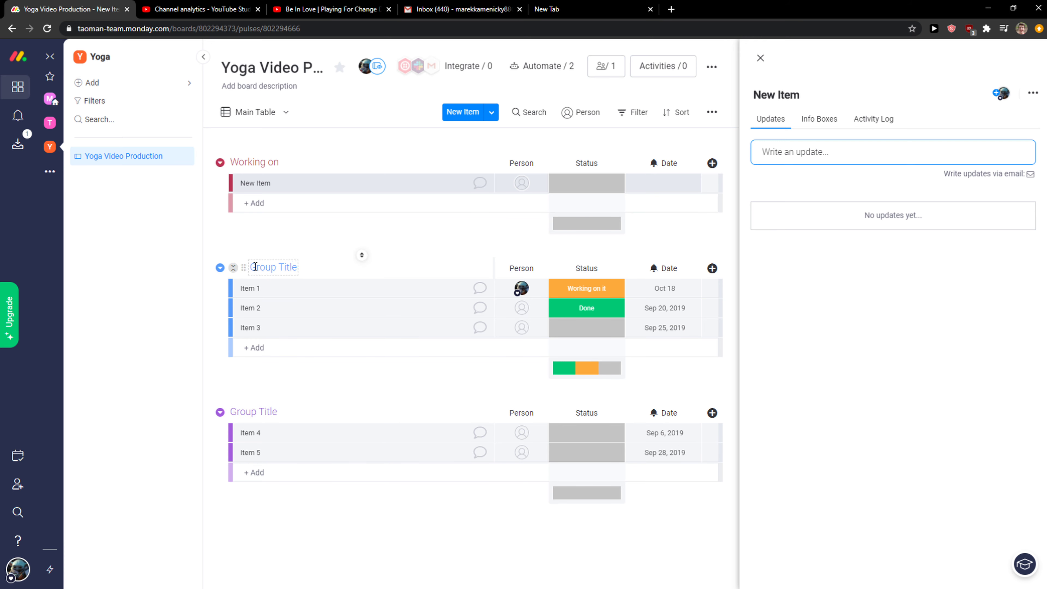
pyautogui.write('Done')
pyautogui.click(266, 406)
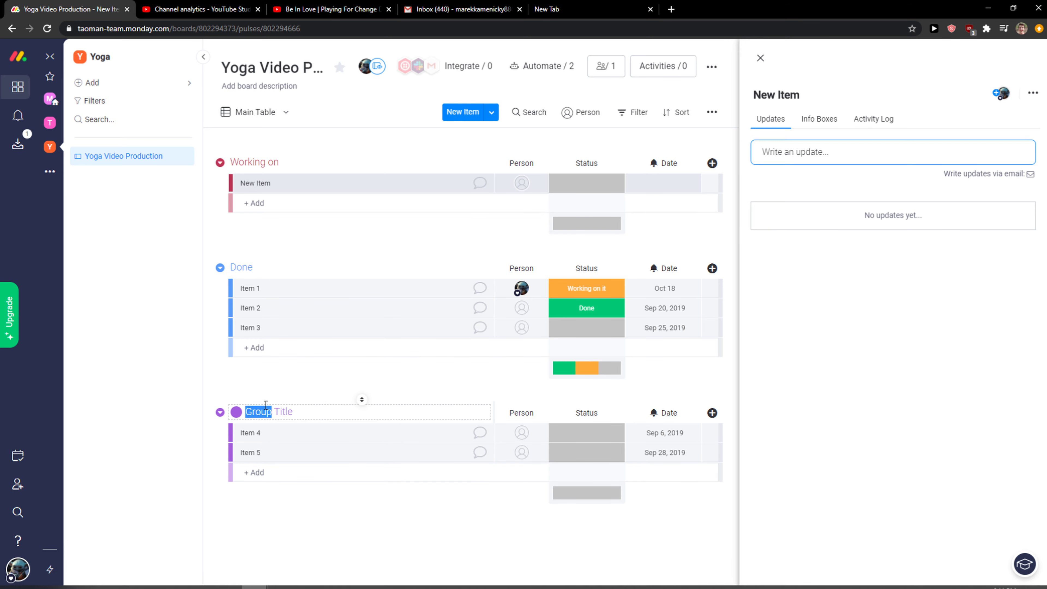
pyautogui.write('Finishi')
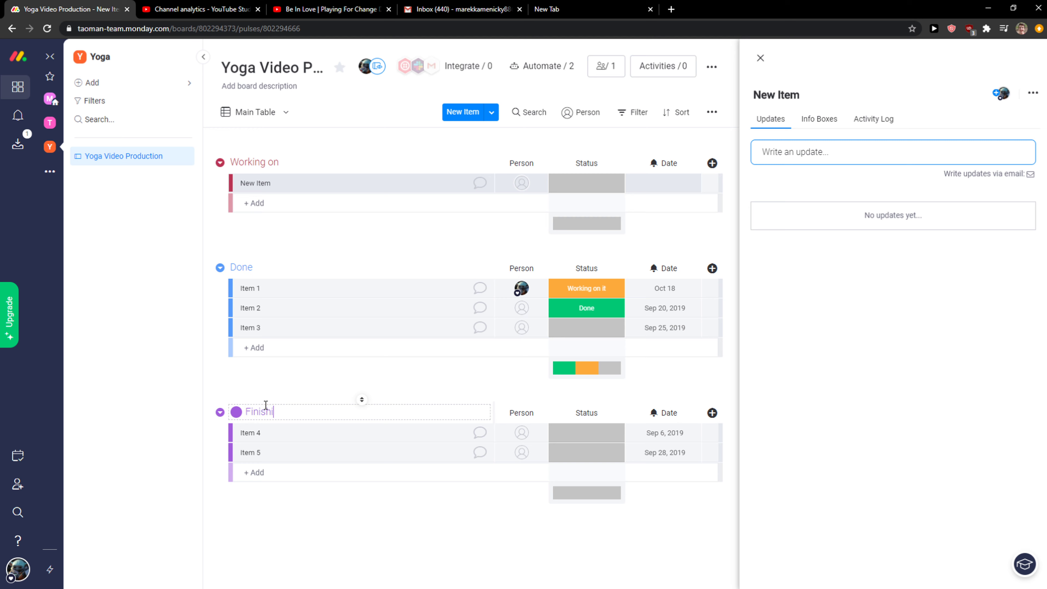
pyautogui.write('ng')
pyautogui.press('Return')
# Close the new item's details and look over the view types that can be added to the board
pyautogui.click(285, 112)
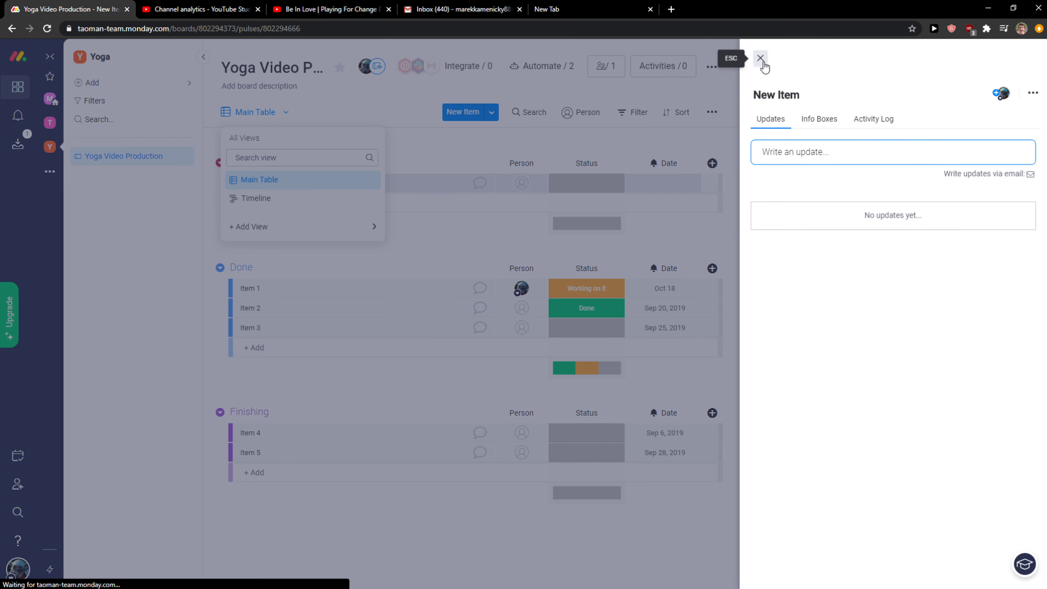
pyautogui.click(760, 60)
pyautogui.click(281, 116)
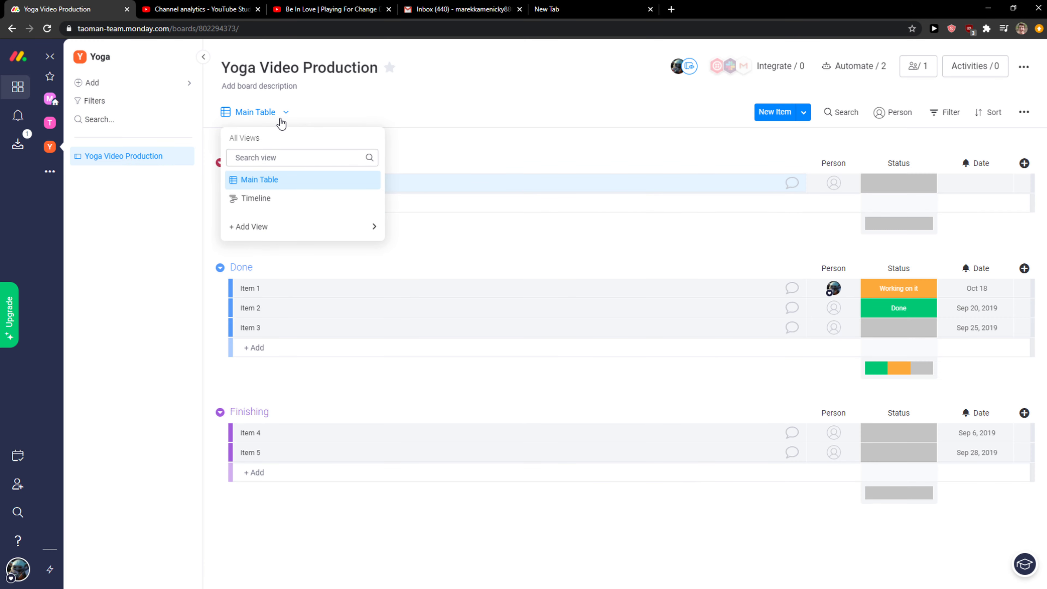
pyautogui.moveTo(278, 238)
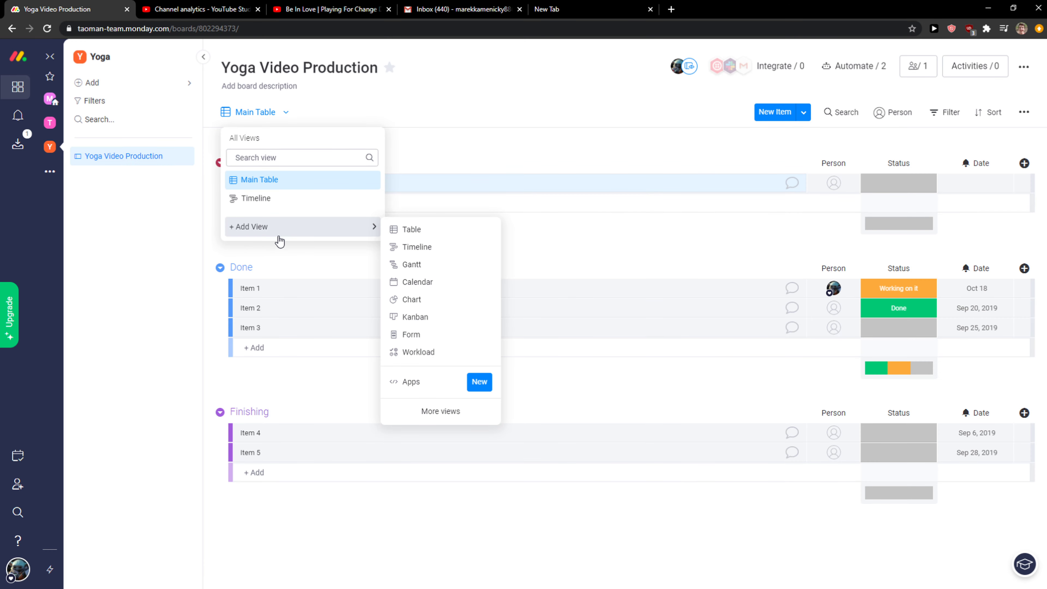
pyautogui.click(384, 106)
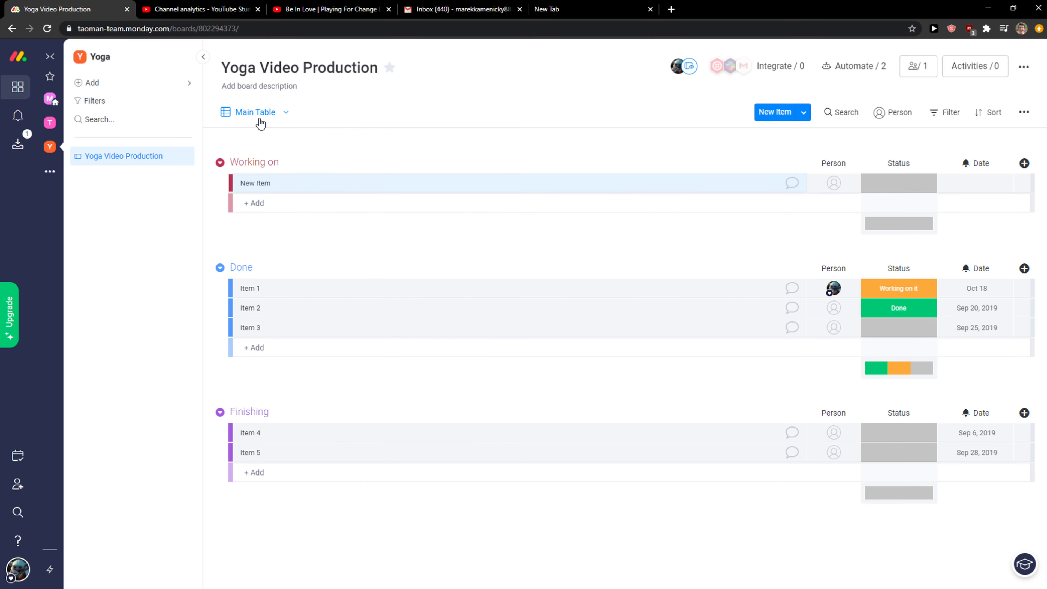
# Browse the Views Center for the essential views and the apps by monday, then return to the board without adding any
pyautogui.click(259, 120)
pyautogui.moveTo(263, 224)
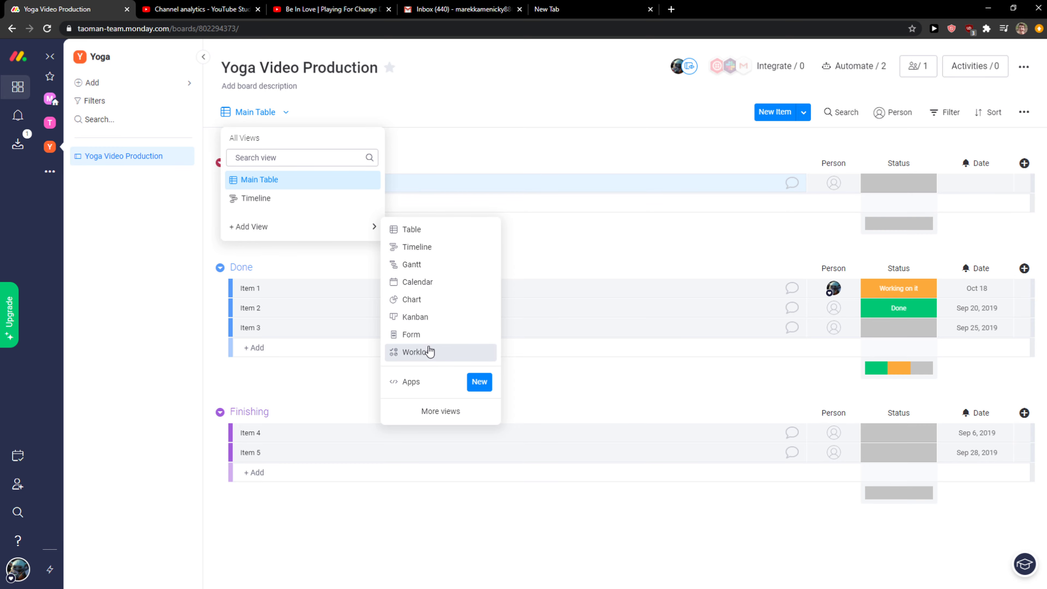
pyautogui.click(438, 387)
pyautogui.scroll(-4, 573, 292)
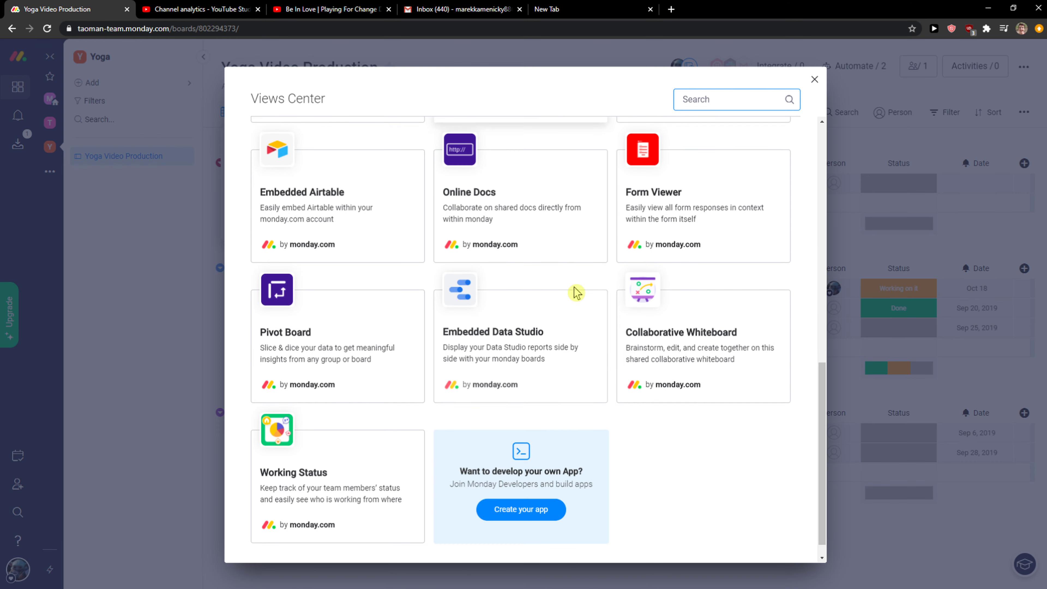
pyautogui.scroll(-1, 576, 293)
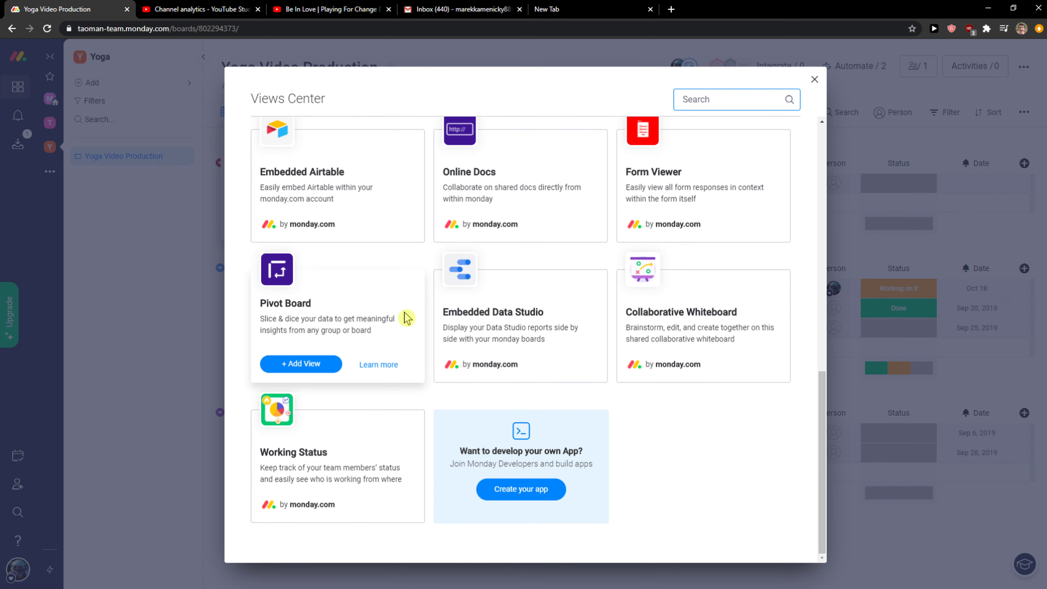
pyautogui.scroll(7, 407, 318)
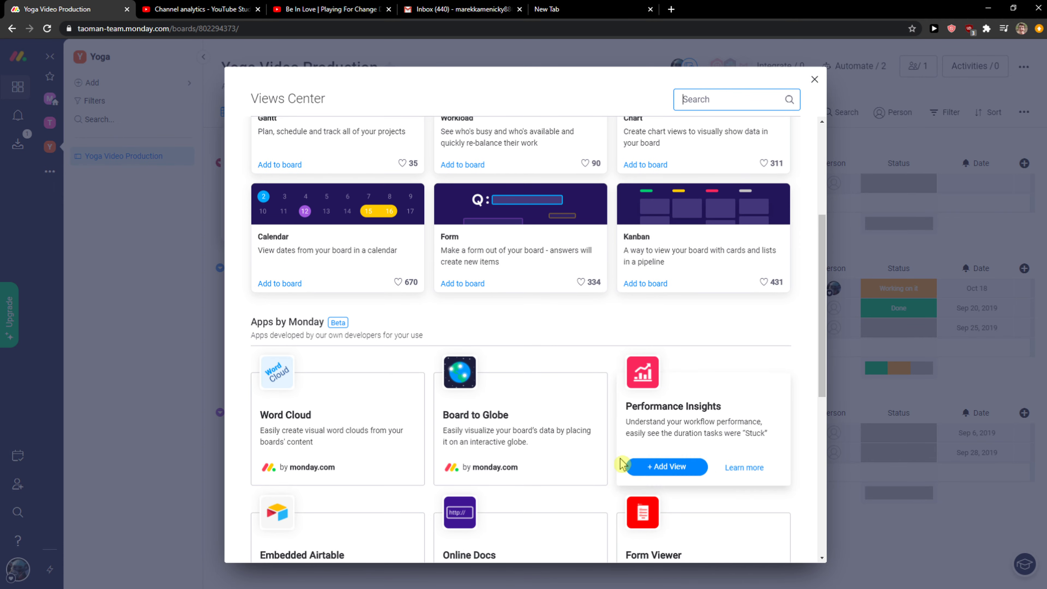
pyautogui.scroll(3, 620, 463)
pyautogui.scroll(1, 620, 462)
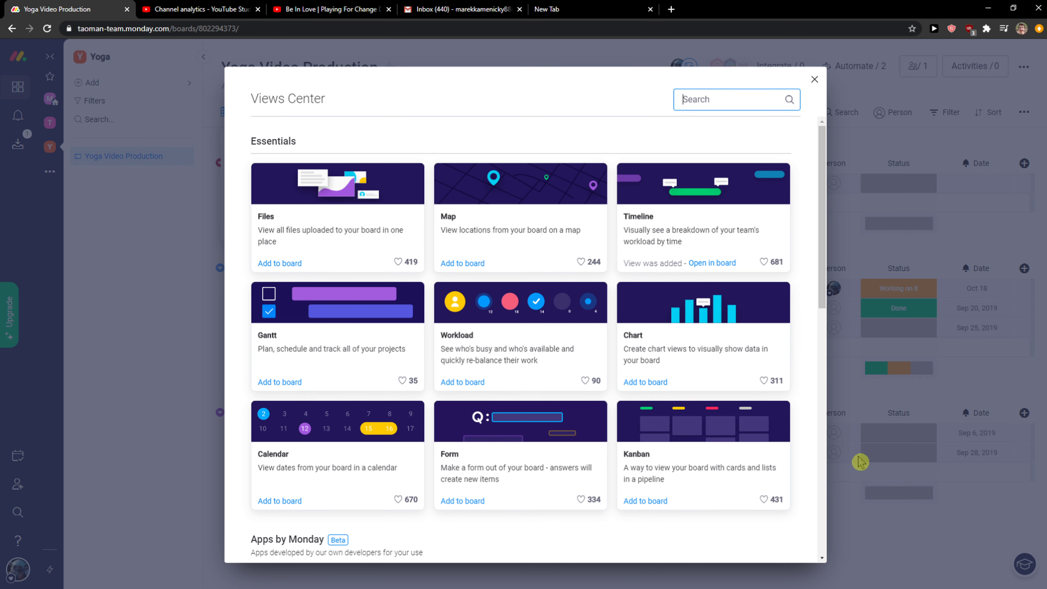
pyautogui.click(893, 465)
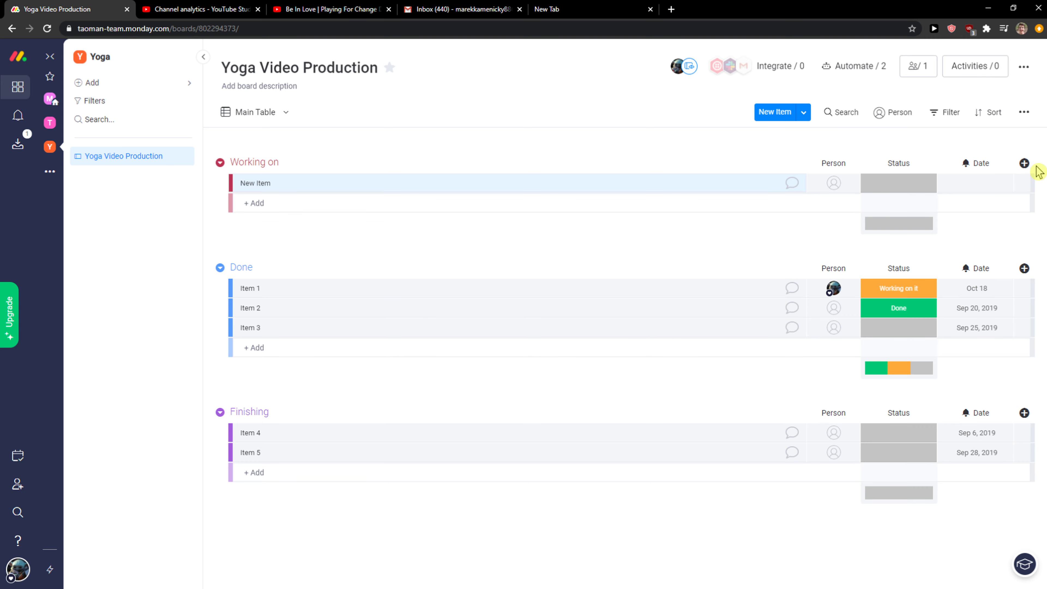
# Add a Checkbox column to the board from the Super Useful columns in the Column Center
pyautogui.click(1024, 165)
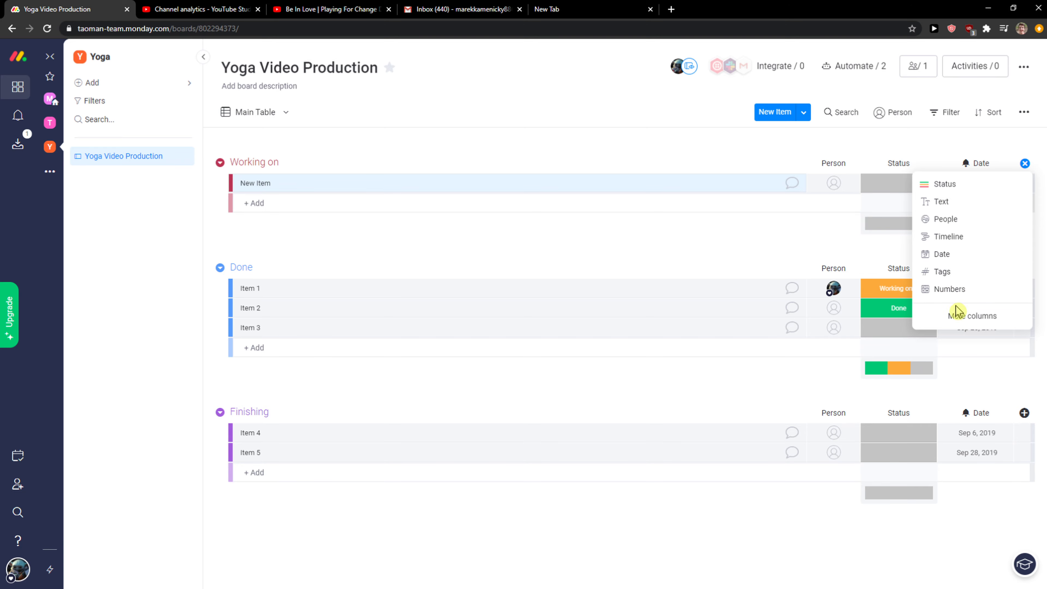
pyautogui.click(954, 319)
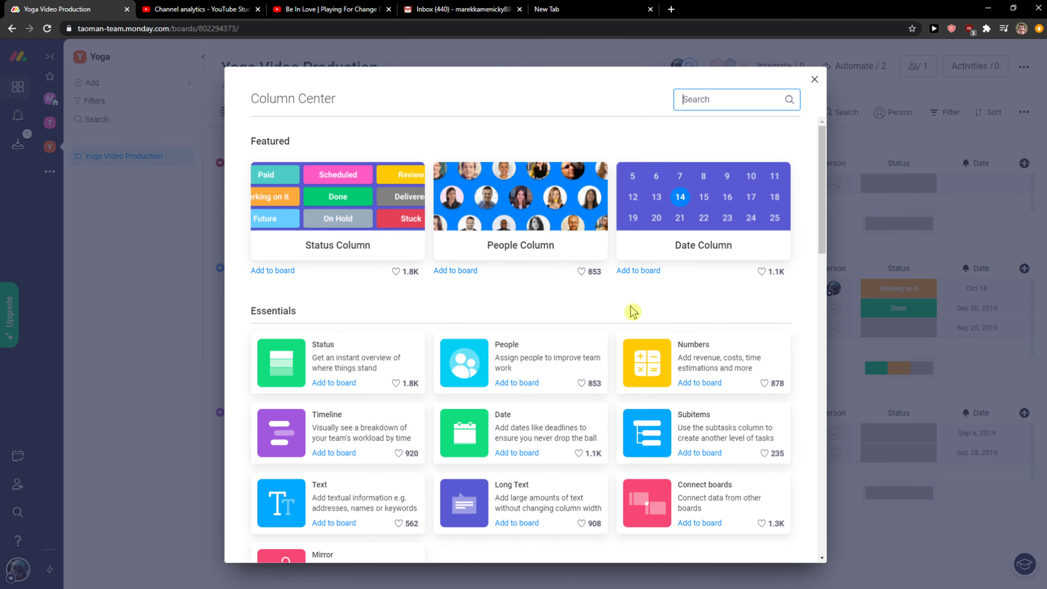
pyautogui.scroll(-2, 495, 300)
pyautogui.scroll(-2, 496, 300)
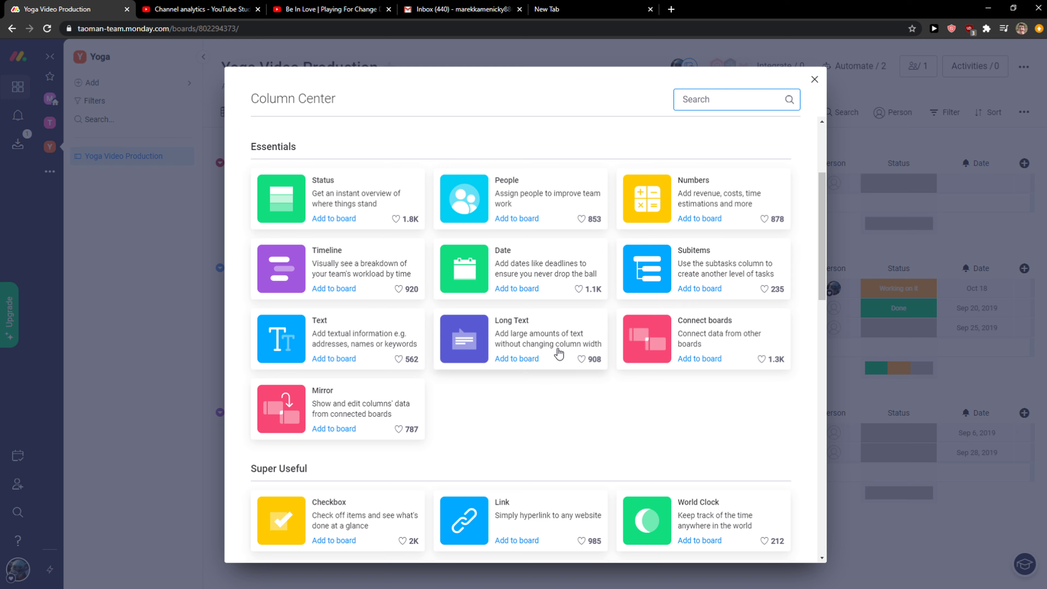
pyautogui.scroll(-1, 583, 429)
pyautogui.scroll(-3, 582, 429)
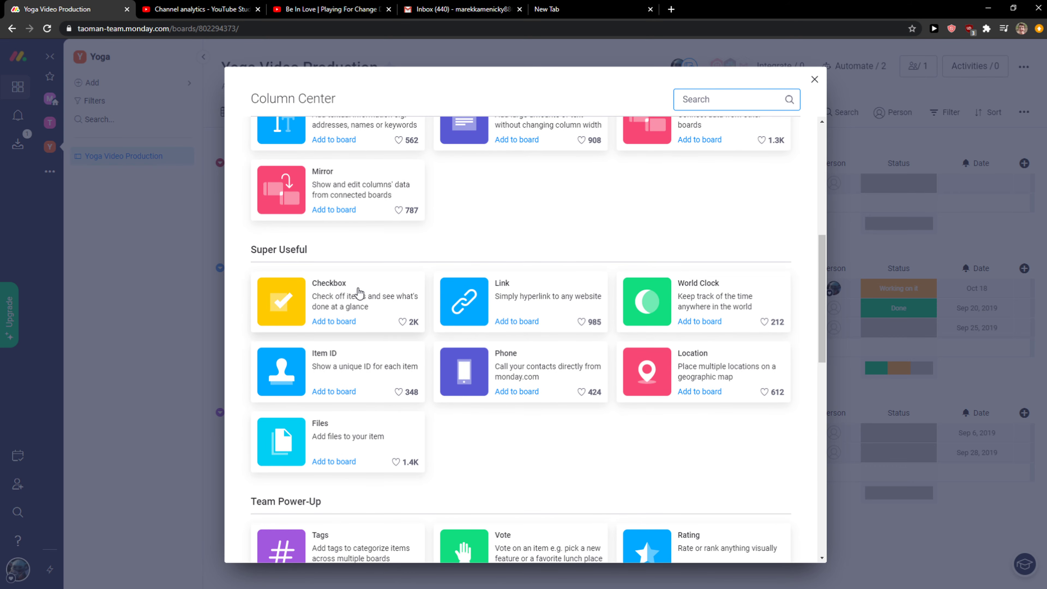
pyautogui.click(368, 293)
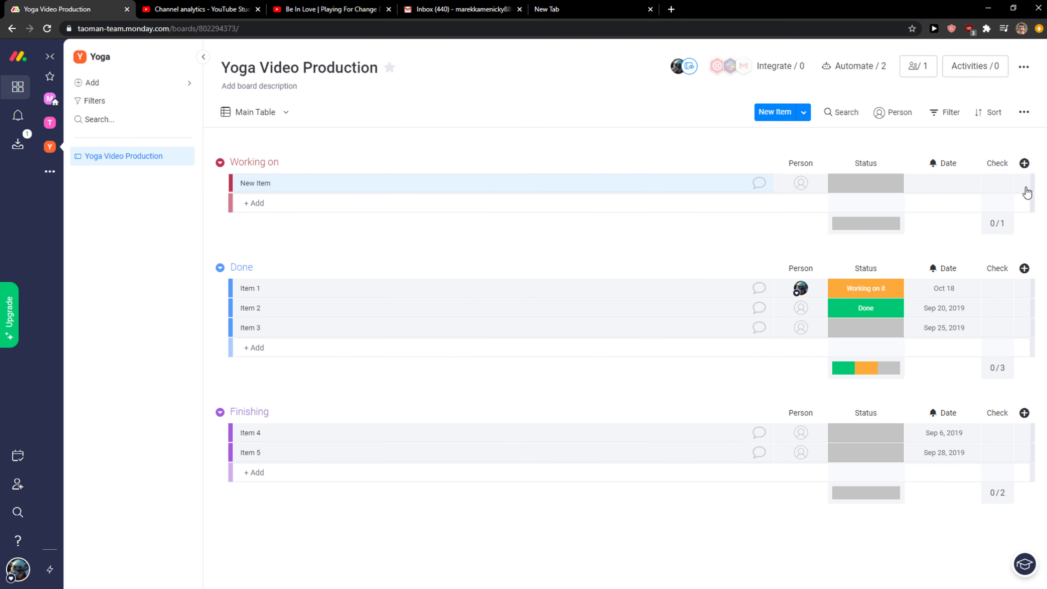
# Add a Phone column to the board from the Column Center
pyautogui.click(1024, 164)
pyautogui.click(942, 315)
pyautogui.scroll(-10, 627, 325)
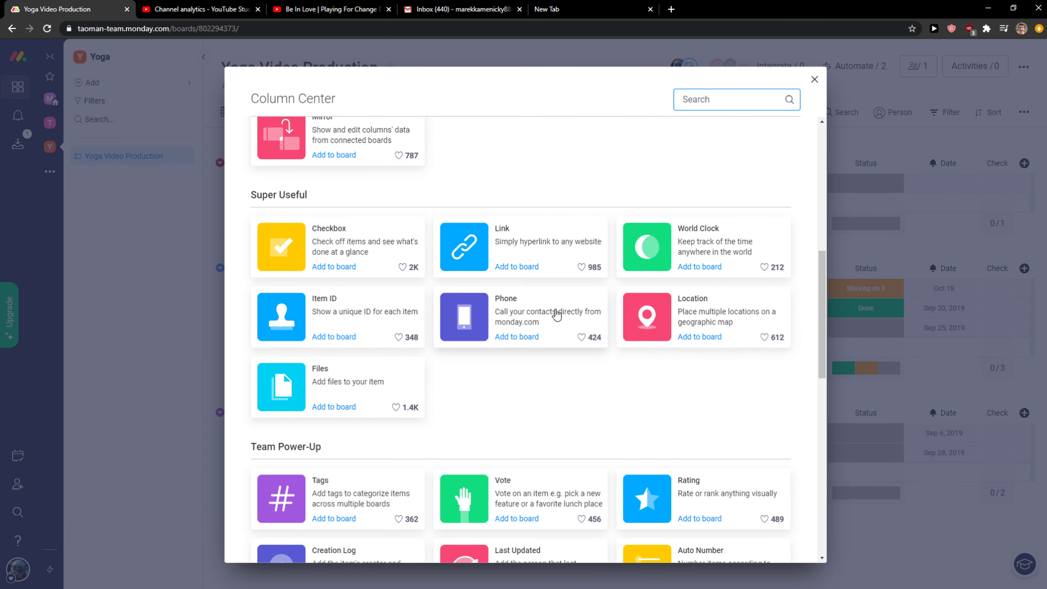
pyautogui.scroll(-1, 554, 330)
pyautogui.click(540, 267)
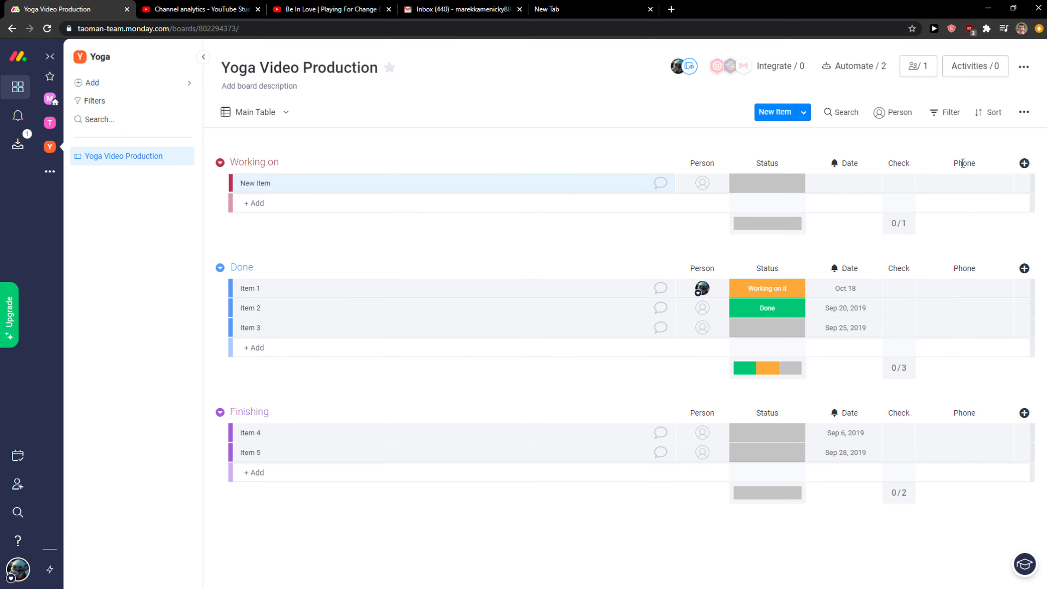
# Add a Time Tracking column to the board from the Board Power-Up columns in the Column Center
pyautogui.click(1024, 163)
pyautogui.click(944, 315)
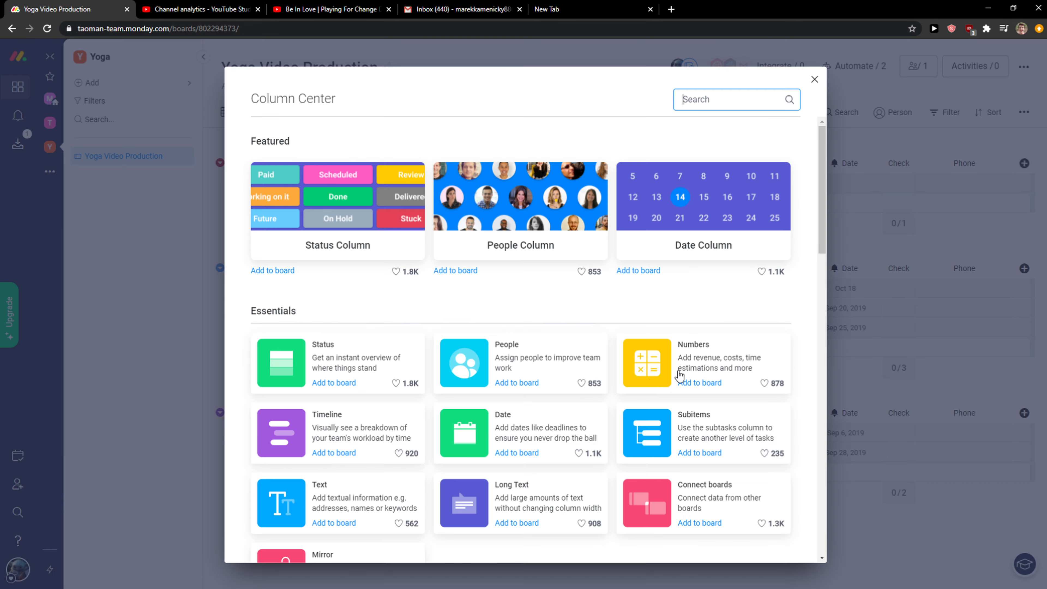
pyautogui.scroll(-5, 587, 402)
pyautogui.scroll(-7, 587, 402)
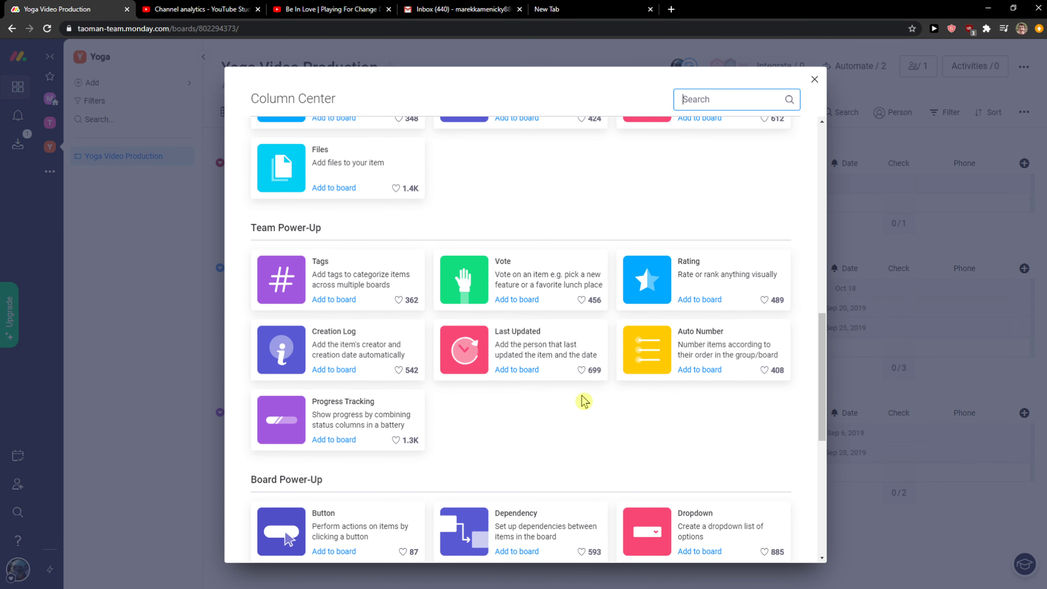
pyautogui.scroll(-1, 584, 400)
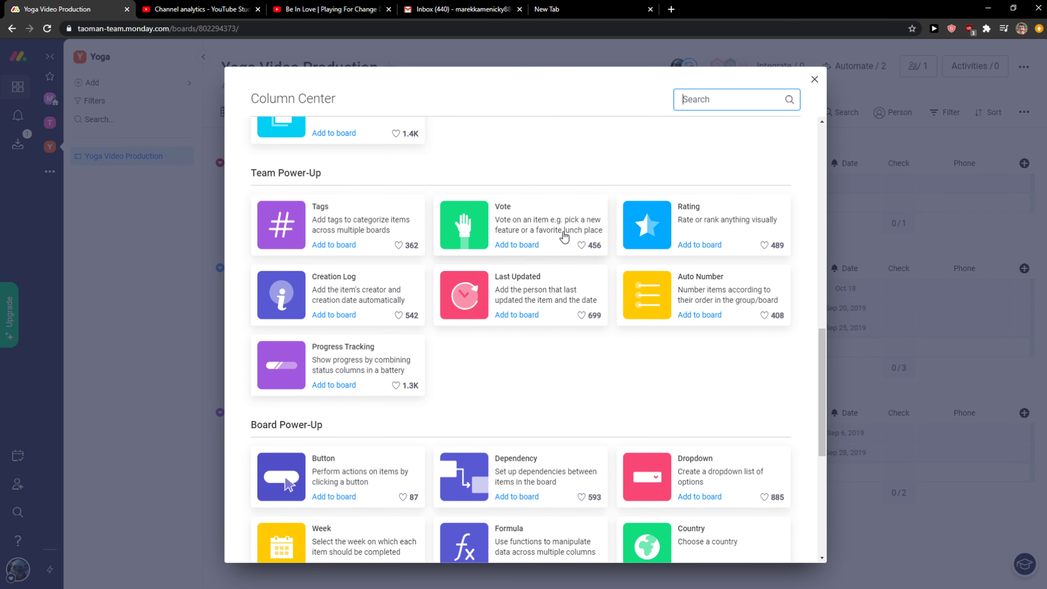
pyautogui.scroll(-3, 547, 358)
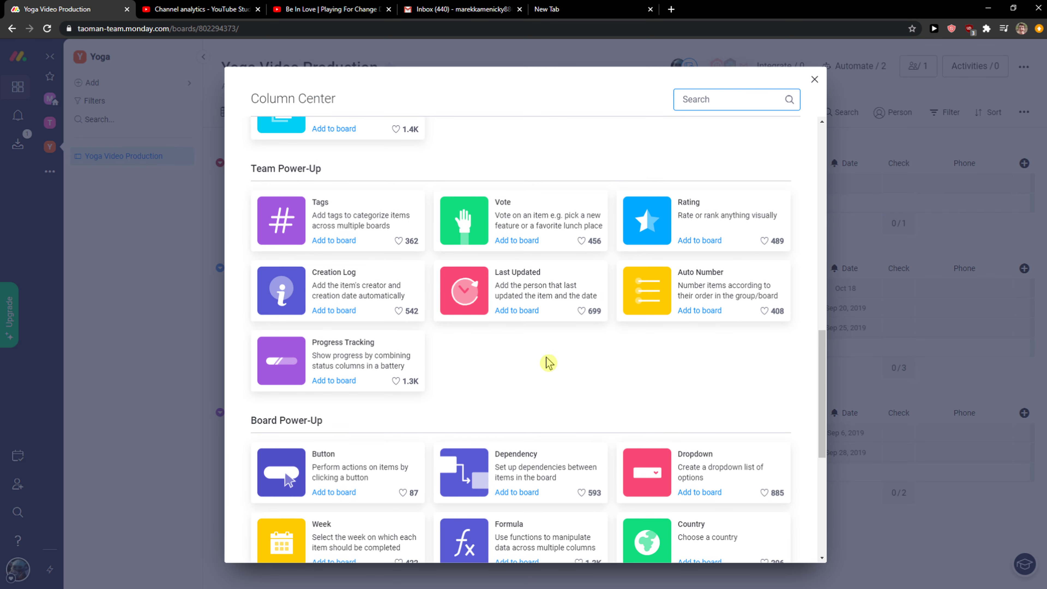
pyautogui.scroll(-1, 345, 335)
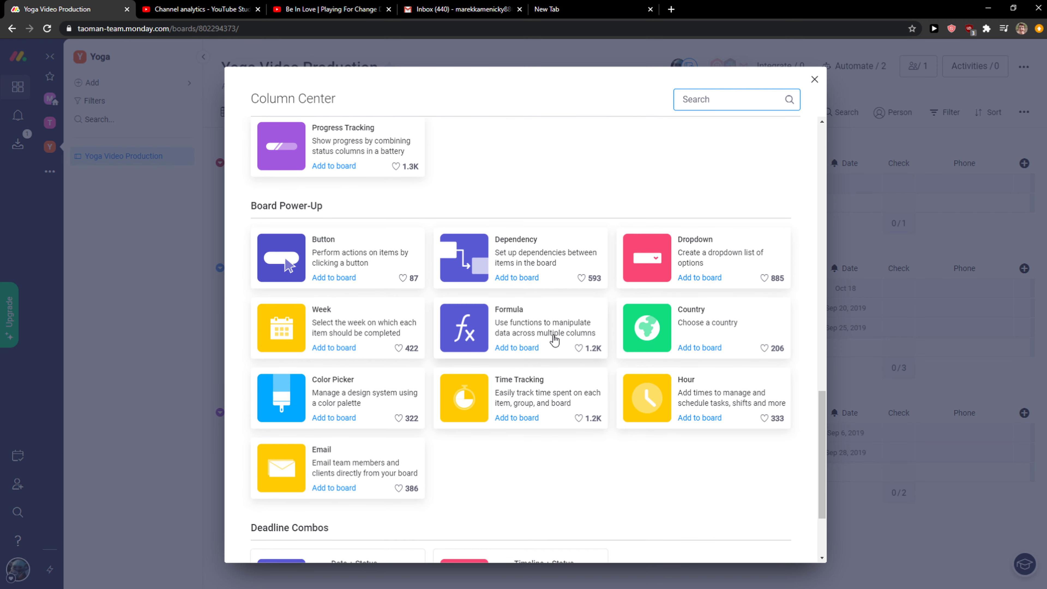
pyautogui.click(554, 399)
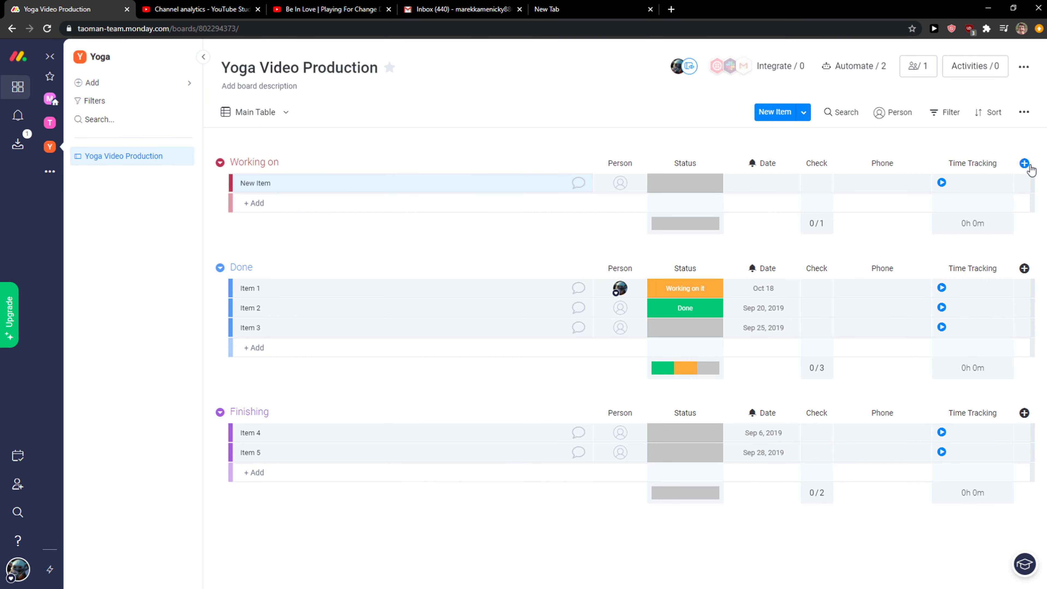
# Add a Progress Tracking column to the board from the Team Power-Up columns in the Column Center
pyautogui.click(1025, 163)
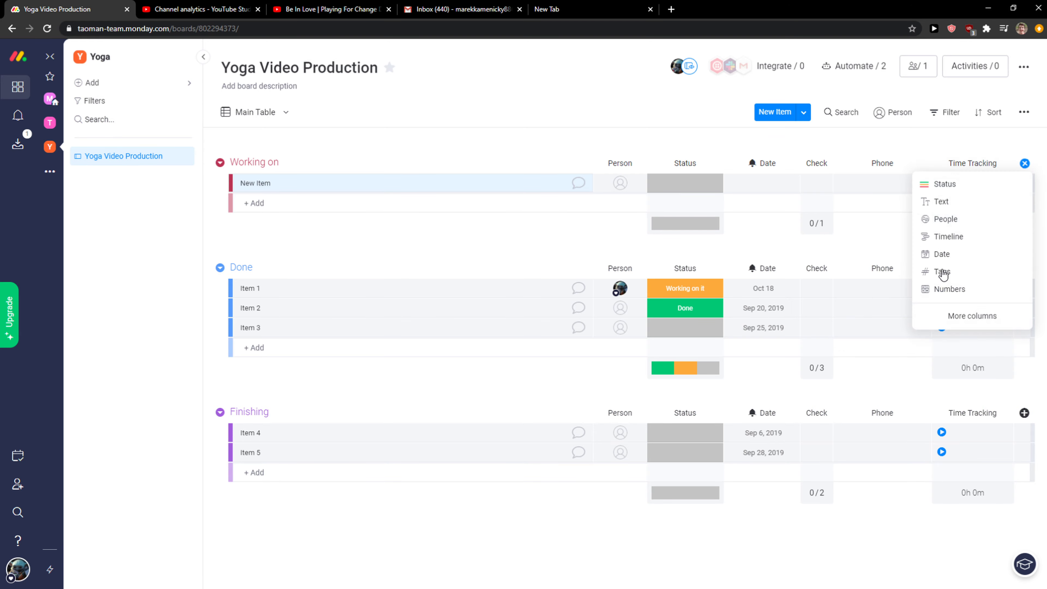
pyautogui.click(963, 316)
pyautogui.scroll(-6, 774, 351)
pyautogui.scroll(-10, 774, 350)
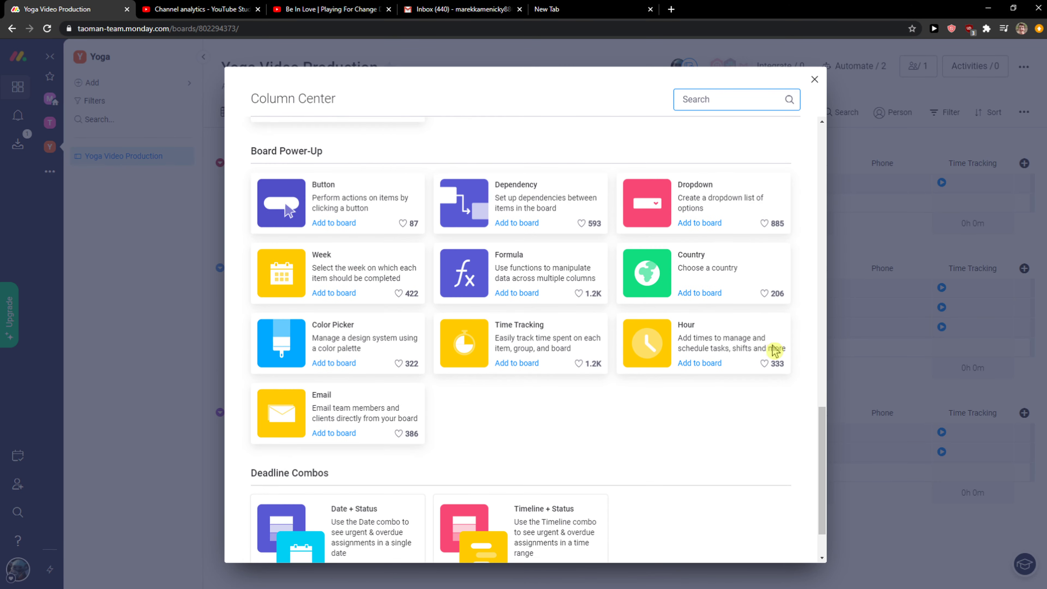
pyautogui.scroll(1, 774, 349)
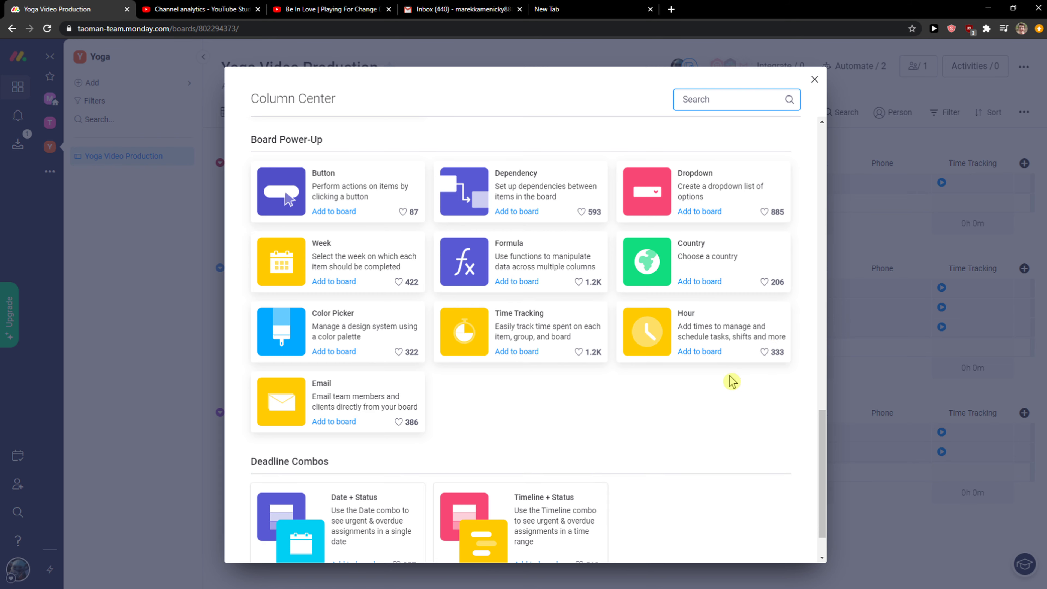
pyautogui.scroll(-1, 718, 397)
pyautogui.scroll(5, 718, 397)
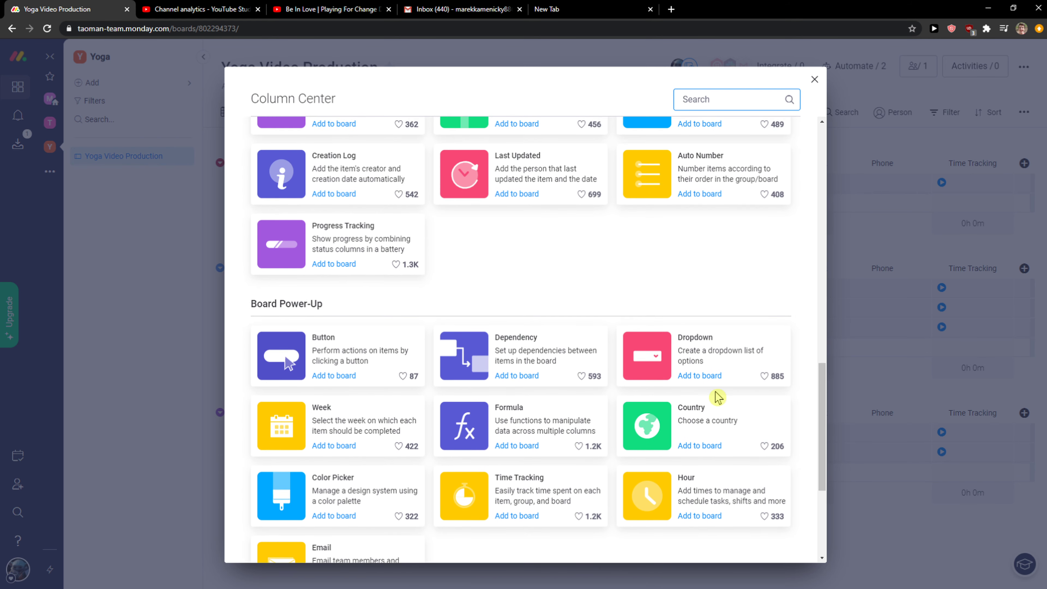
pyautogui.scroll(3, 718, 397)
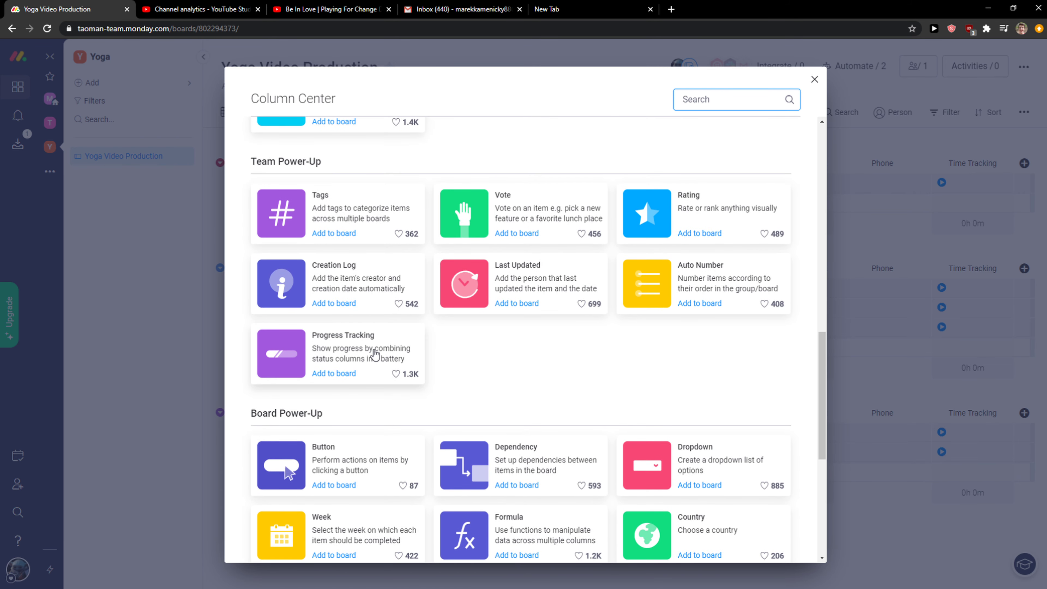
pyautogui.click(374, 353)
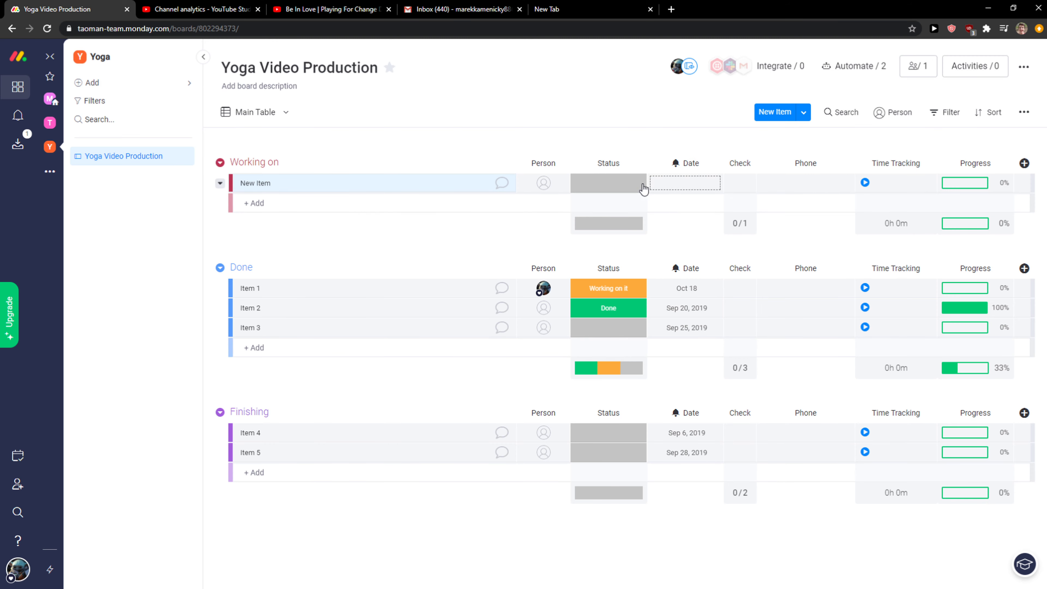
# Set the date of the item in the Working on group to Oct 8 and tick its Check cell
pyautogui.click(622, 190)
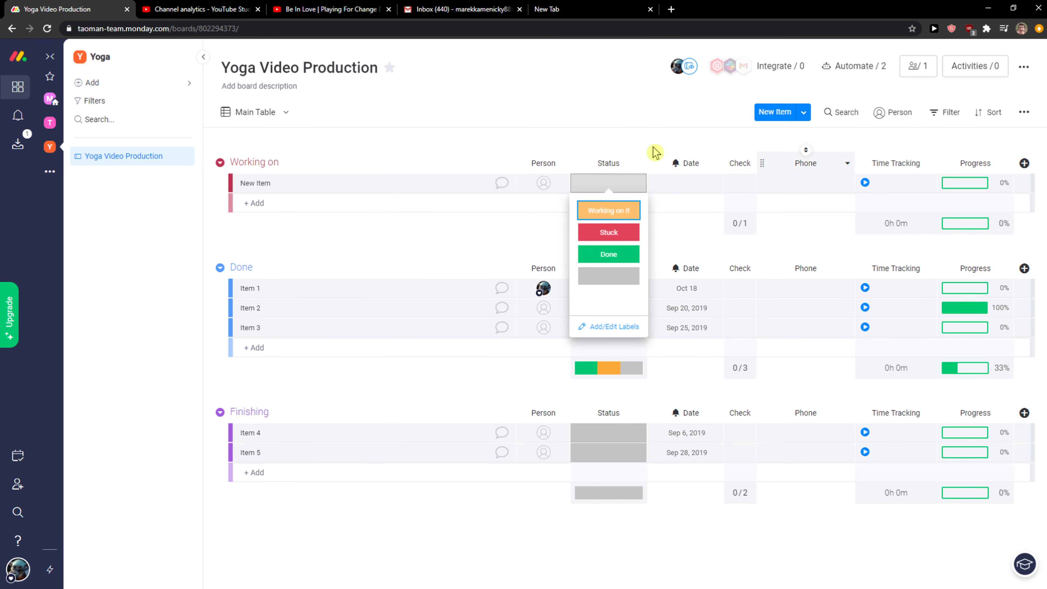
pyautogui.click(547, 159)
pyautogui.click(700, 184)
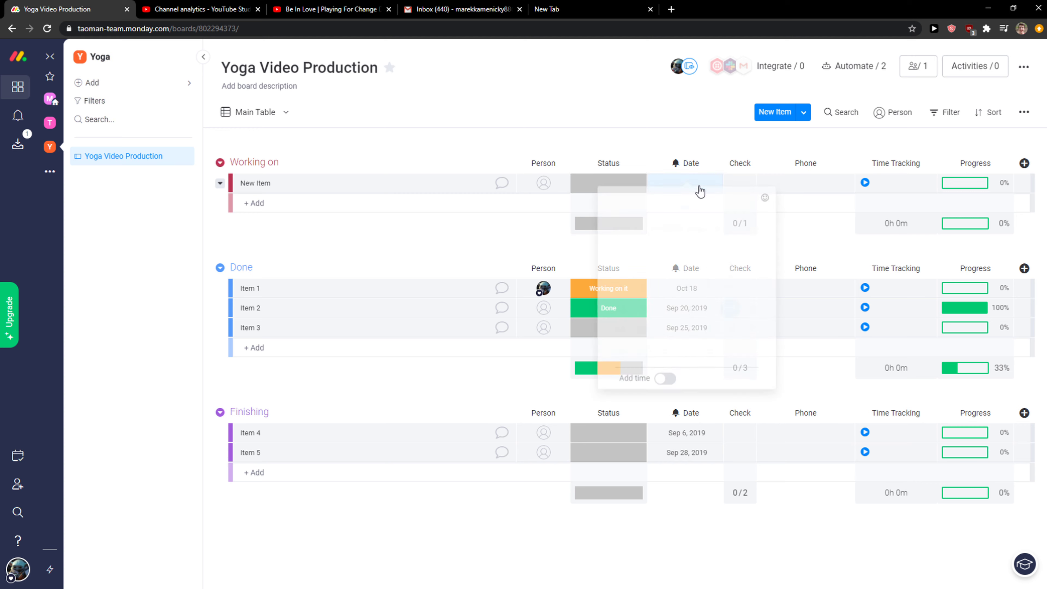
pyautogui.click(686, 292)
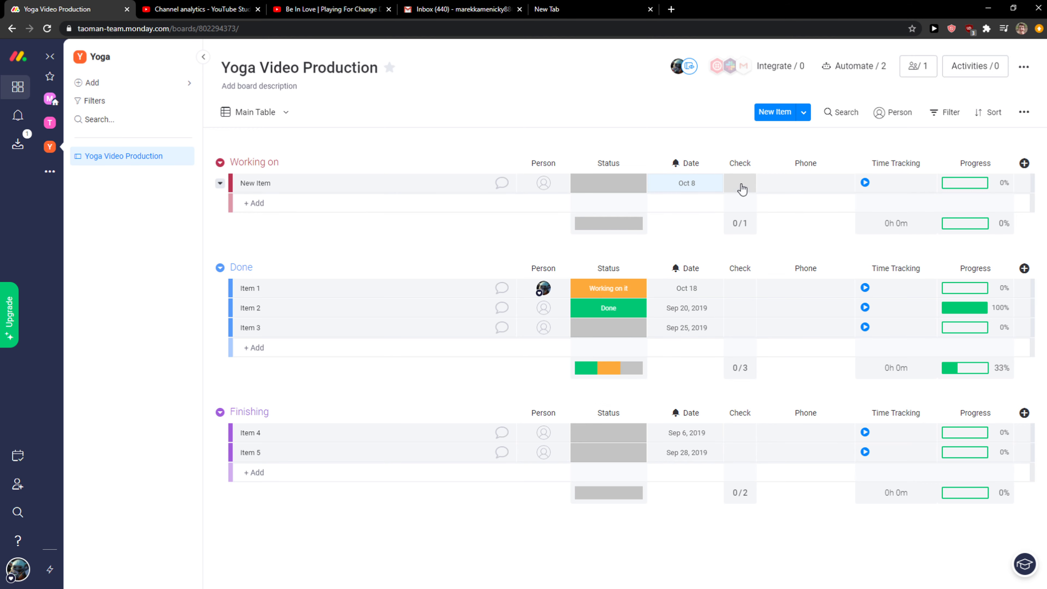
pyautogui.click(741, 189)
# Fill in the phone number of the Working on group's item, and start its time tracking with the Time Tracking Log open
pyautogui.click(791, 183)
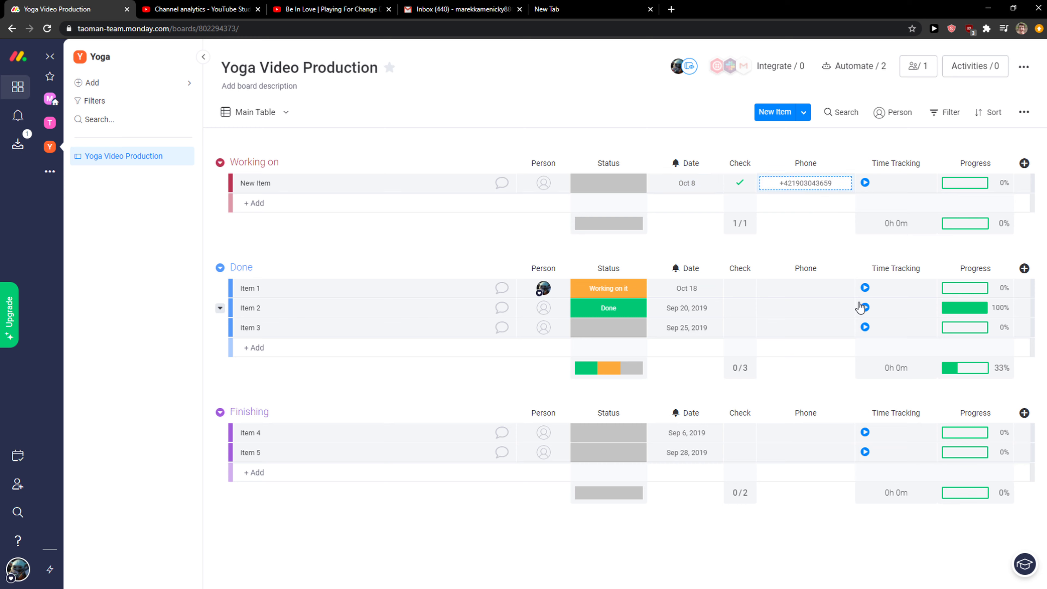
pyautogui.click(822, 247)
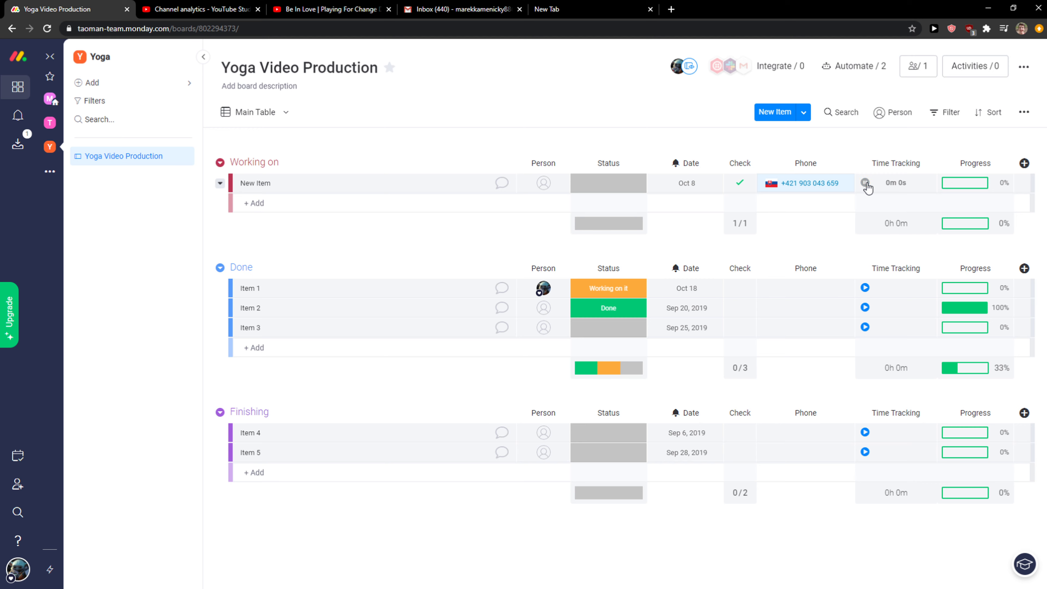
pyautogui.click(882, 191)
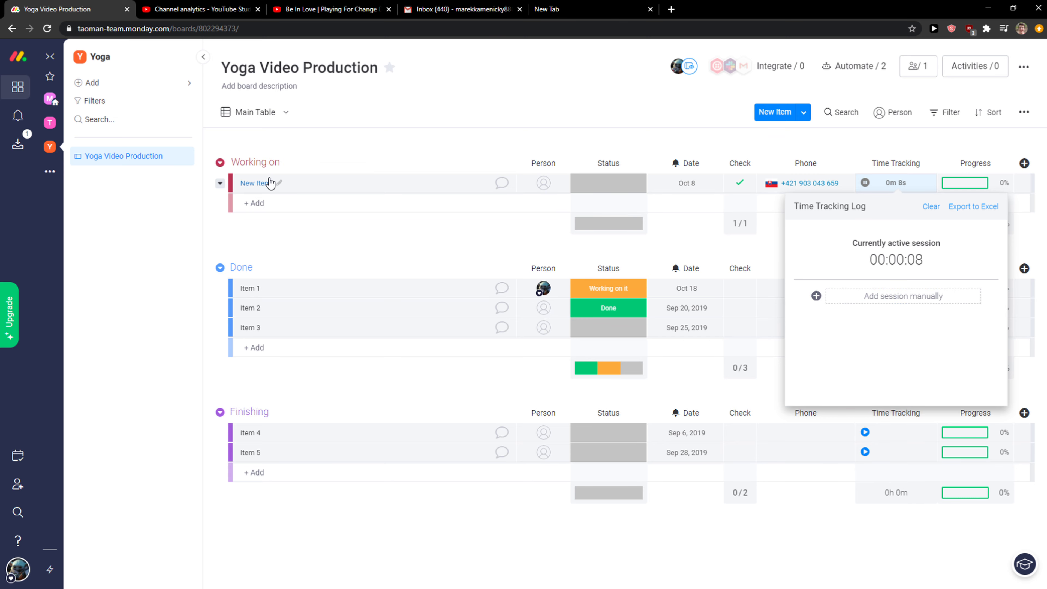
# Rename the Working on group's item to Yoga For Legs and set its Status to Working on it
pyautogui.click(259, 183)
pyautogui.hotkey('ctrl', 'a')
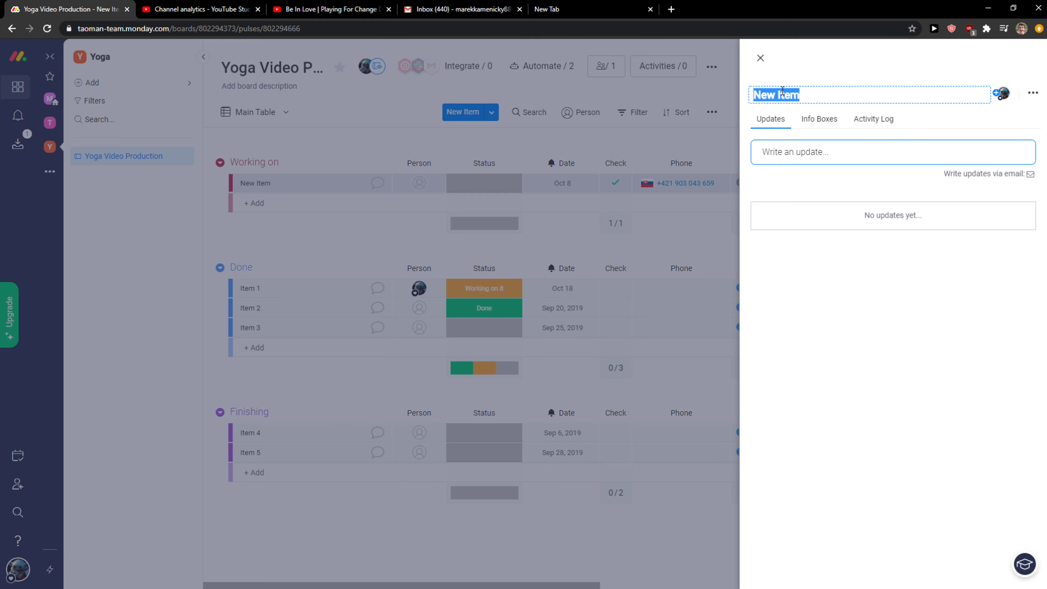
pyautogui.write('Yoga For Legs')
pyautogui.press('Return')
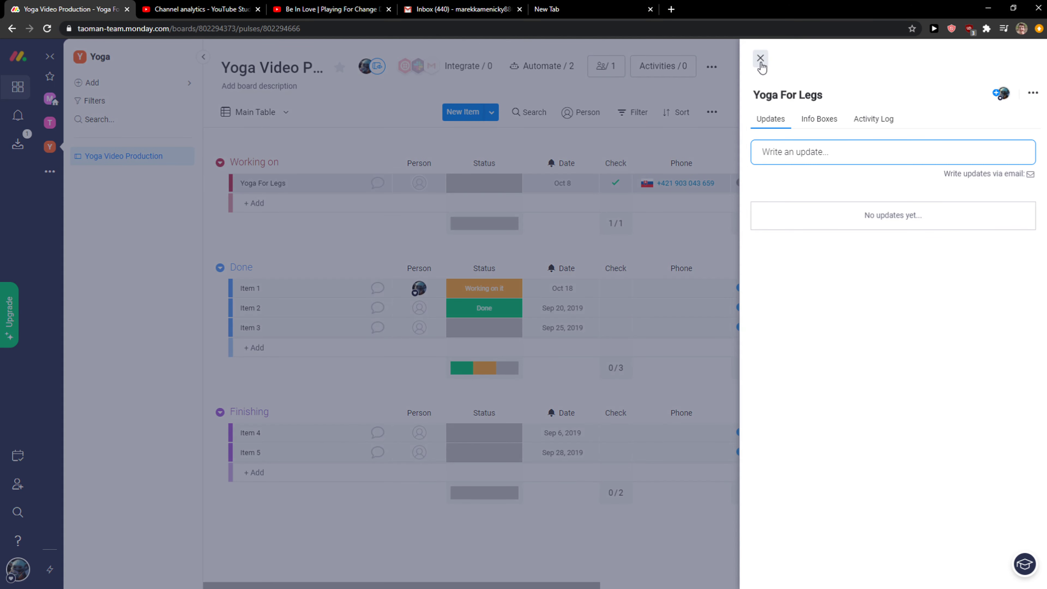
pyautogui.click(760, 59)
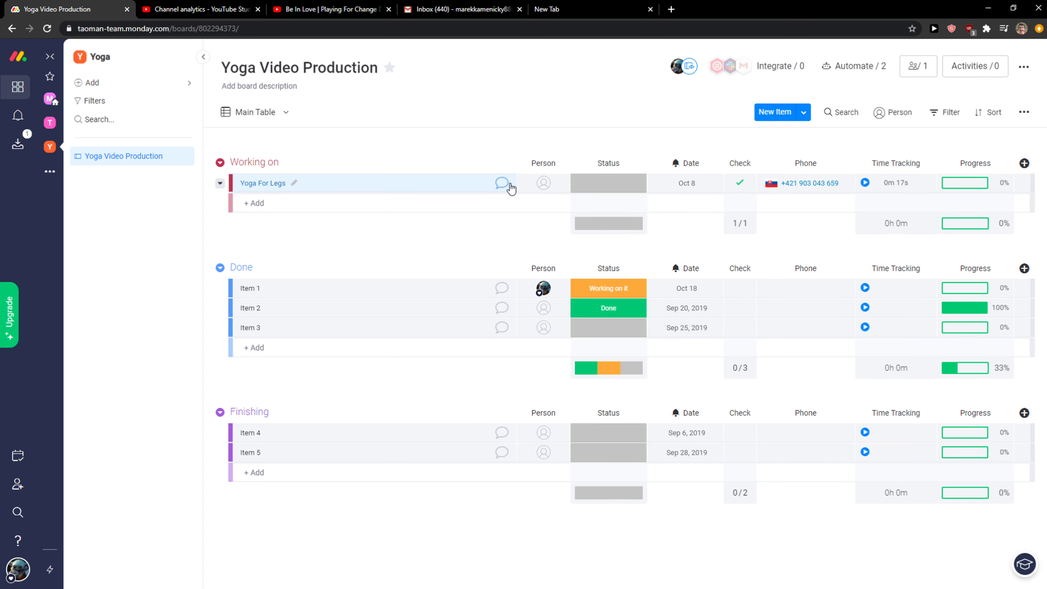
pyautogui.click(606, 186)
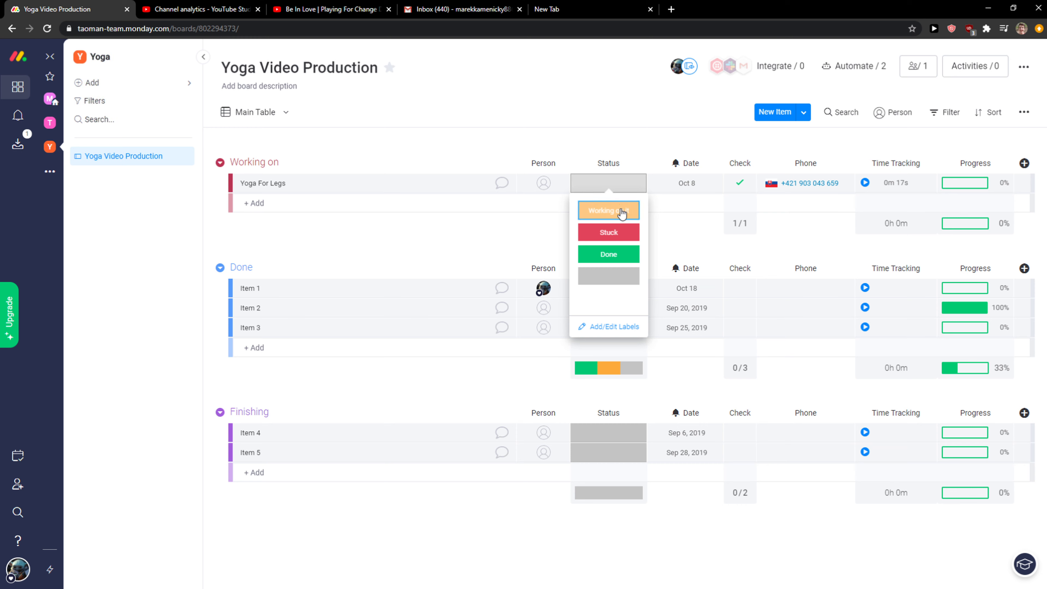
pyautogui.click(634, 204)
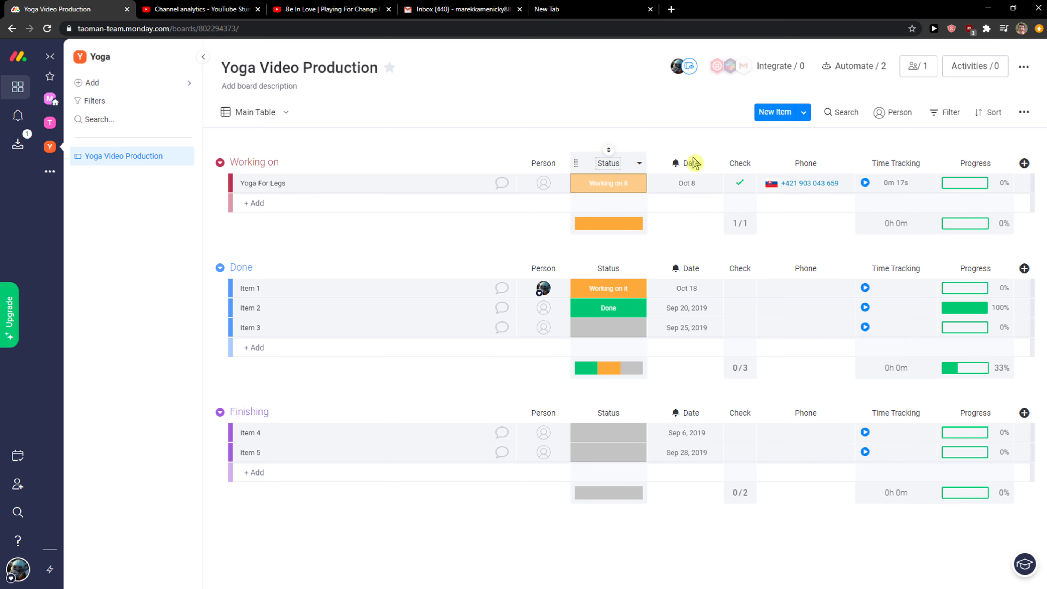
# Add a second Status column between Status and Date, and set it to Done for Yoga For Legs
pyautogui.click(1024, 163)
pyautogui.click(922, 183)
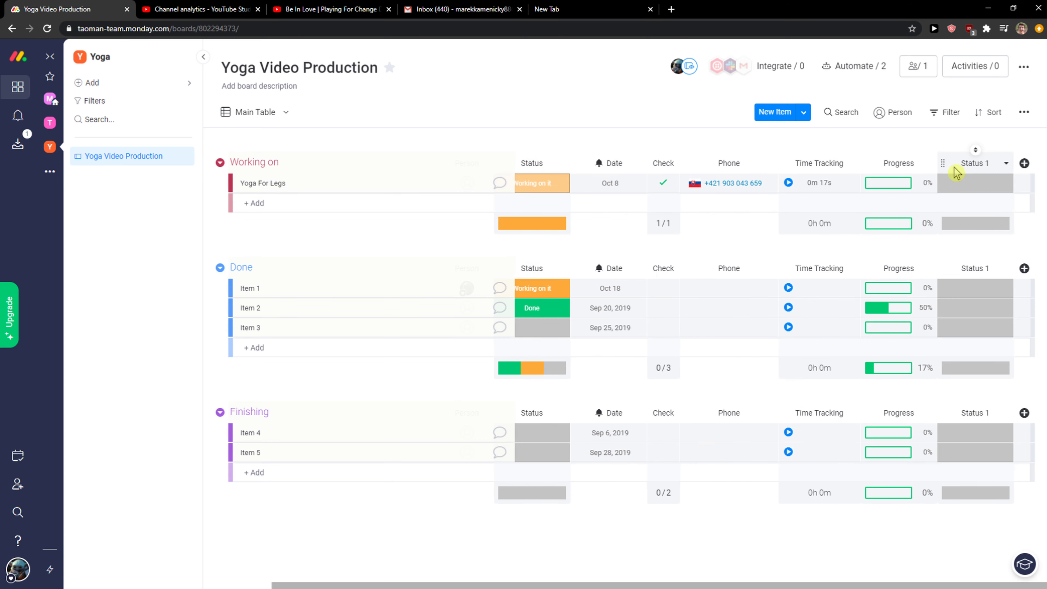
pyautogui.moveTo(943, 160); pyautogui.dragTo(578, 172)
pyautogui.click(584, 184)
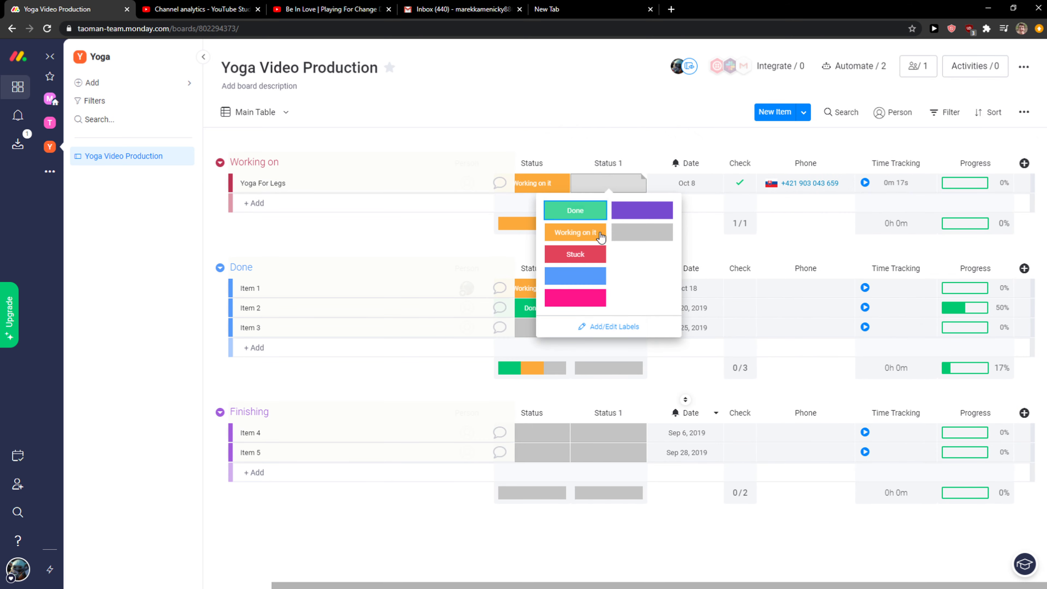
pyautogui.click(593, 209)
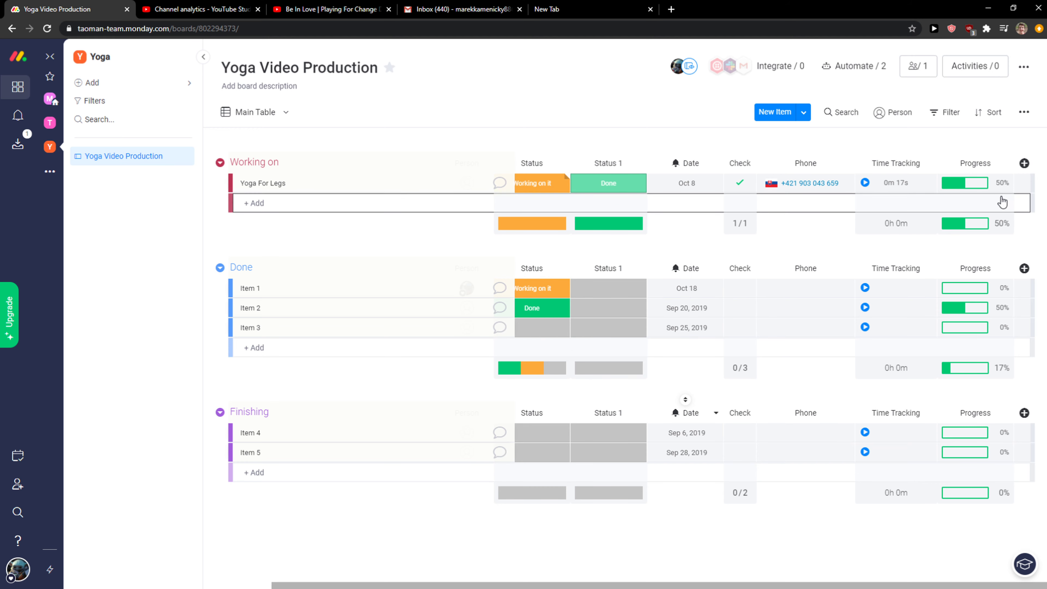
# Add an item named Yoga For Arms to the Working on group
pyautogui.click(434, 206)
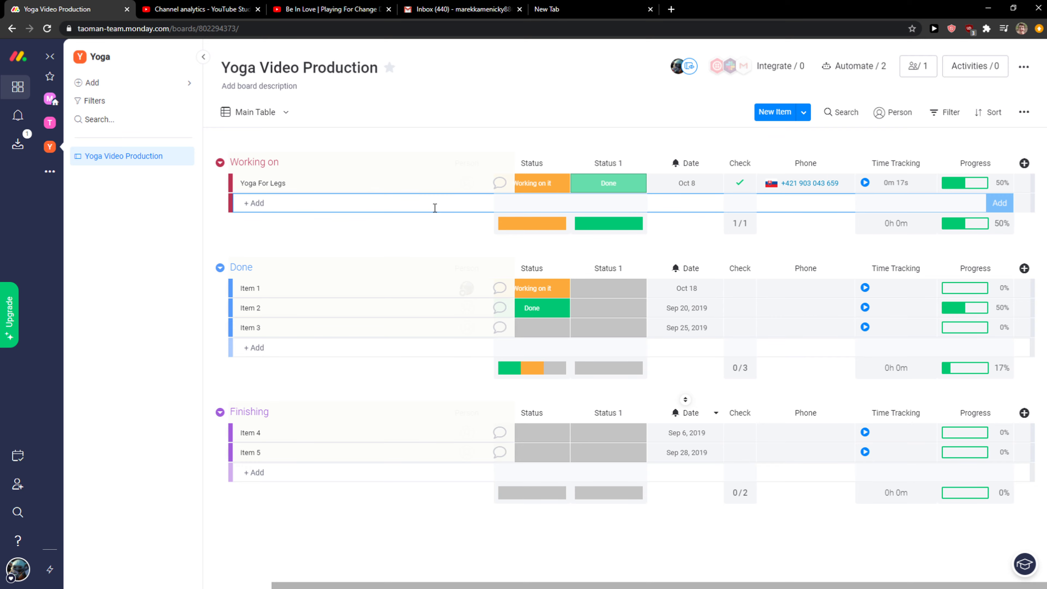
pyautogui.click(259, 183)
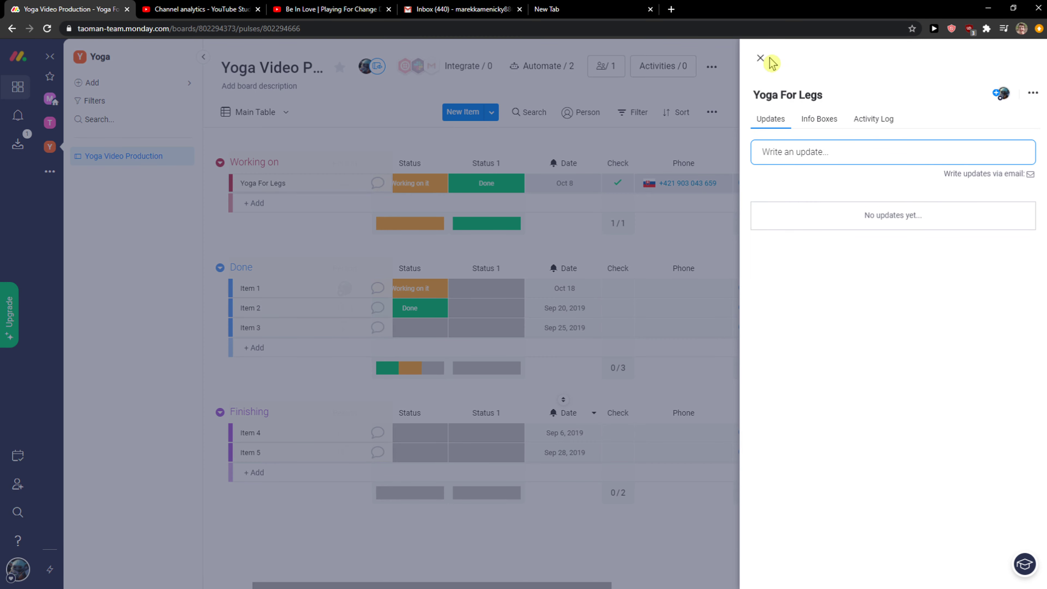
pyautogui.click(760, 58)
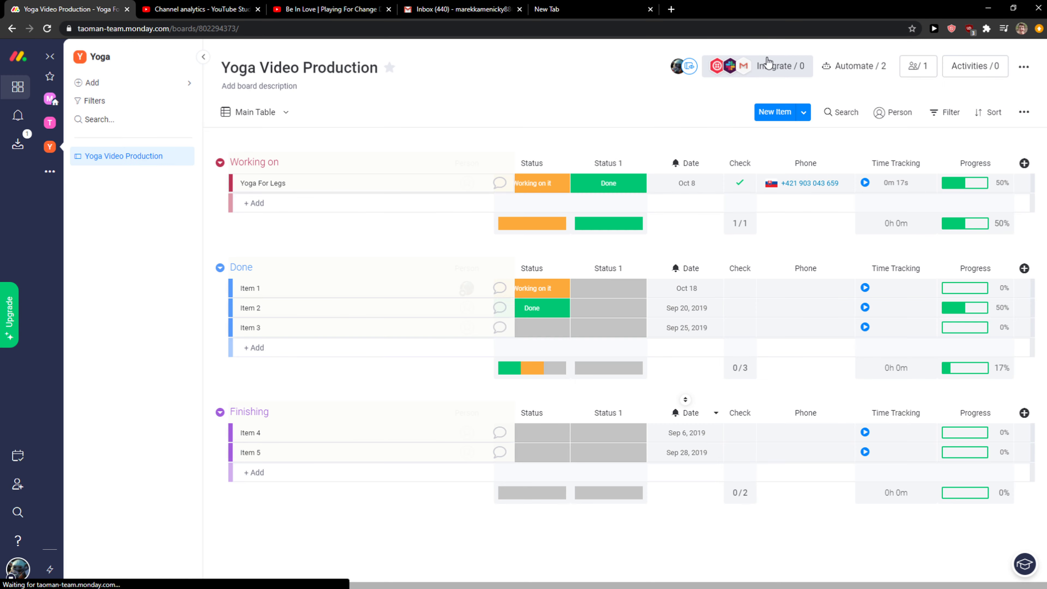
pyautogui.click(265, 201)
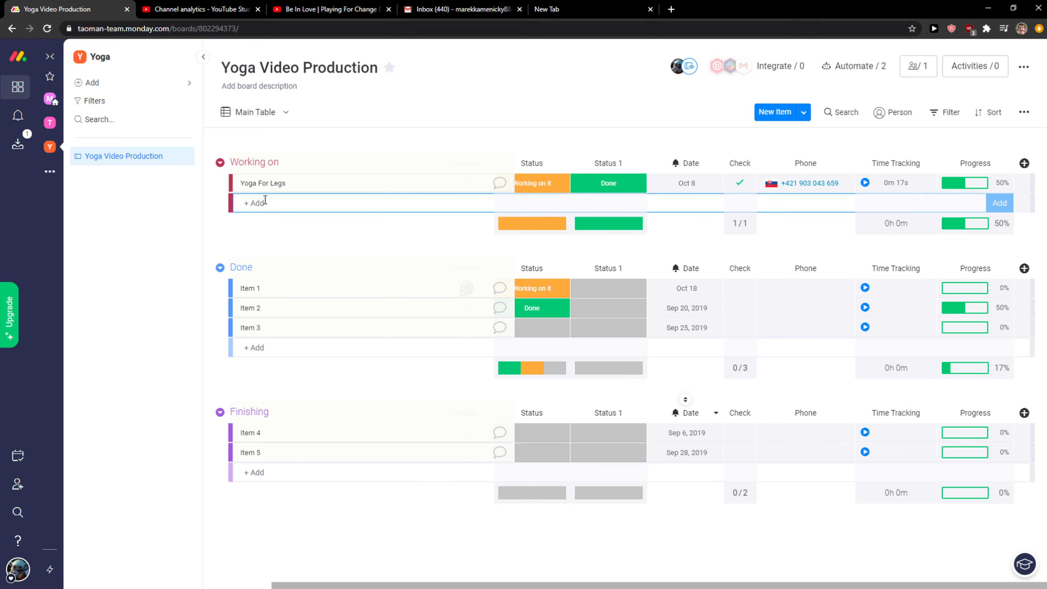
pyautogui.write('Yoga For Arms')
pyautogui.press('Return')
# For Yoga For Arms, set Status to Stuck and Status 1 to Done
pyautogui.click(535, 203)
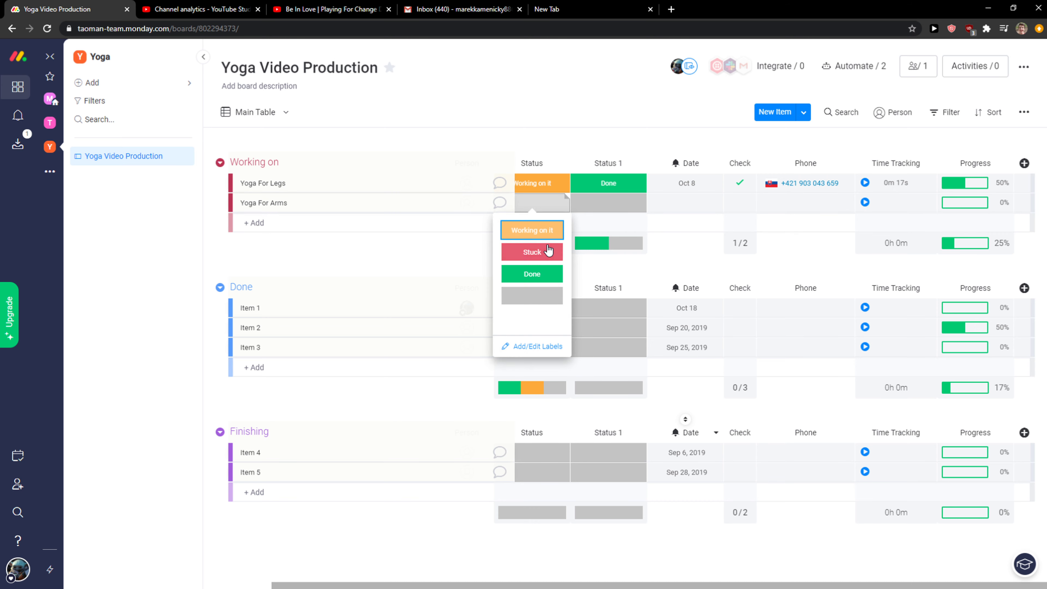
pyautogui.click(531, 252)
pyautogui.click(610, 202)
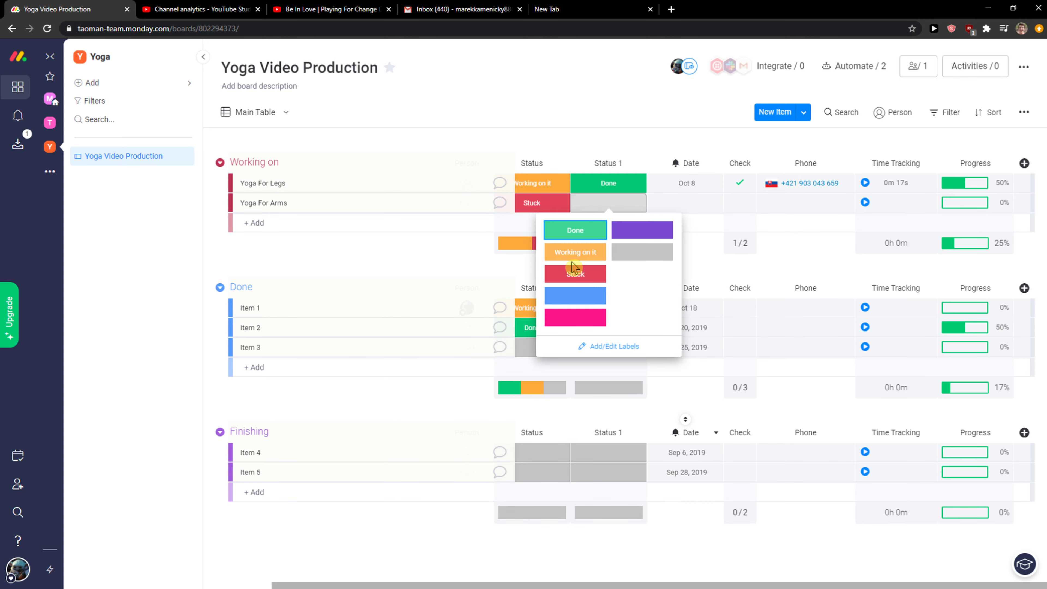
pyautogui.click(570, 275)
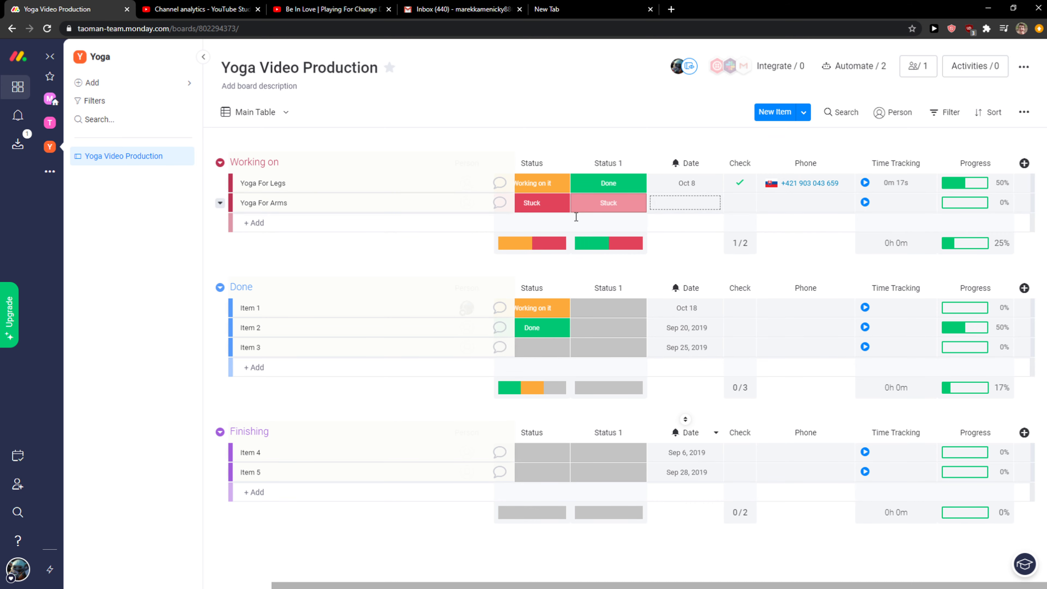
pyautogui.click(592, 206)
pyautogui.click(587, 229)
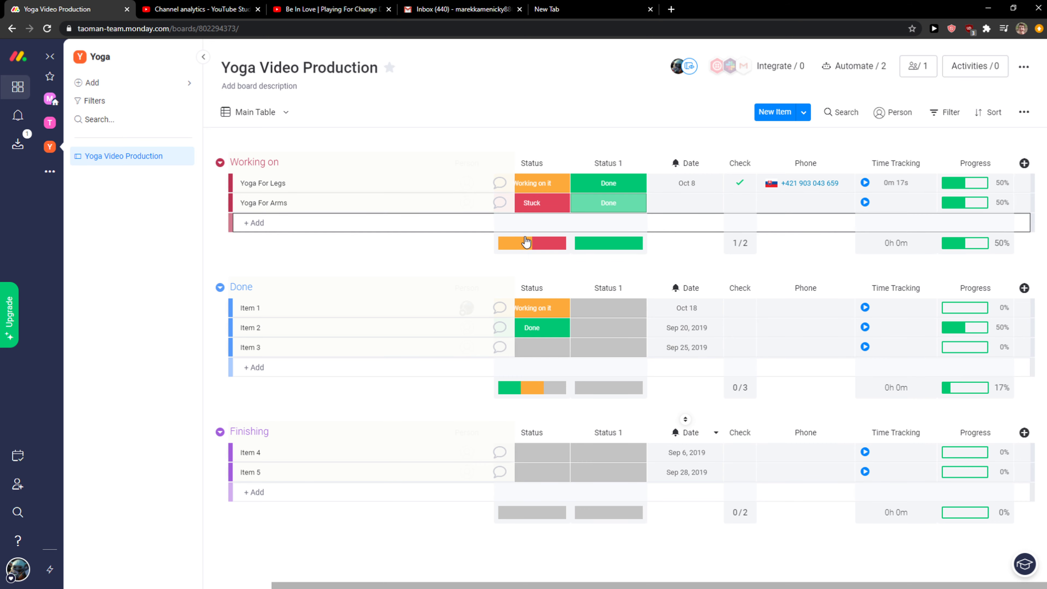
# Widen the item name column of the board
pyautogui.moveTo(513, 162); pyautogui.dragTo(552, 165)
pyautogui.moveTo(568, 585); pyautogui.dragTo(606, 586)
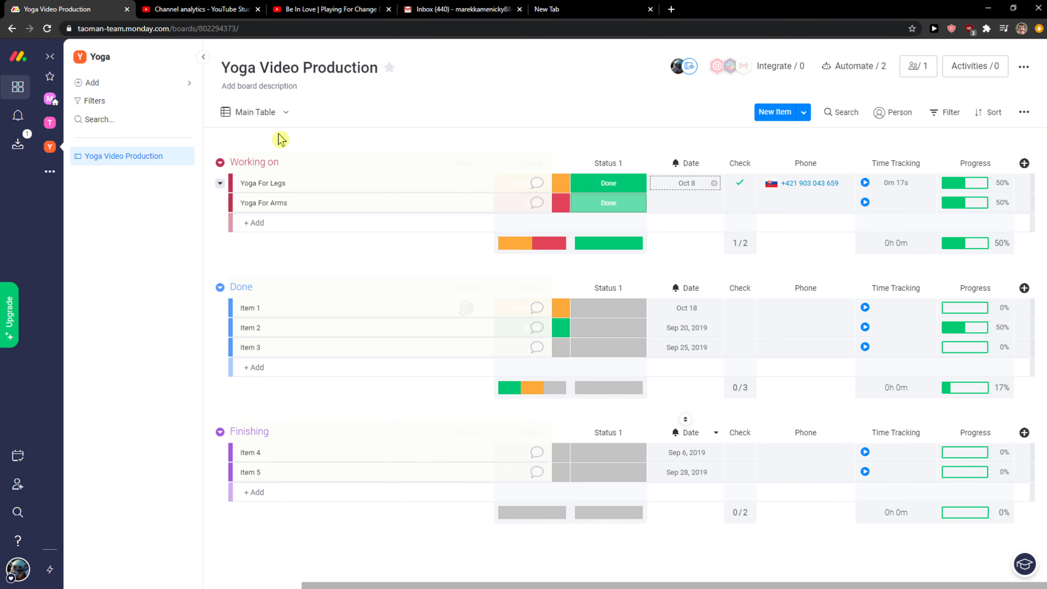
# Review the view types that can be added to the board, such as Gantt, Calendar, Chart and Kanban
pyautogui.click(266, 114)
pyautogui.moveTo(276, 233)
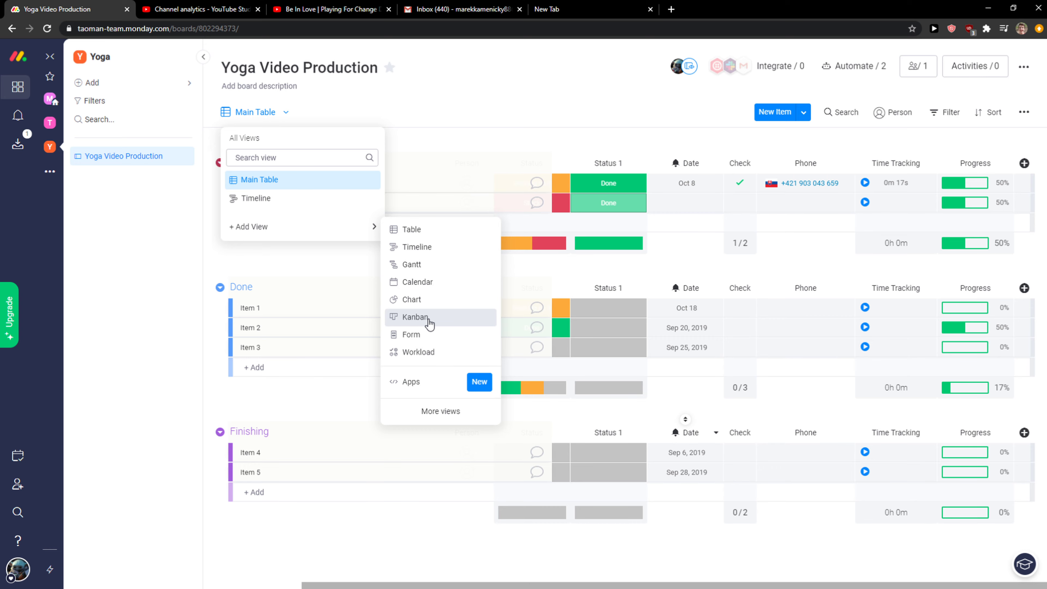
pyautogui.moveTo(174, 580)
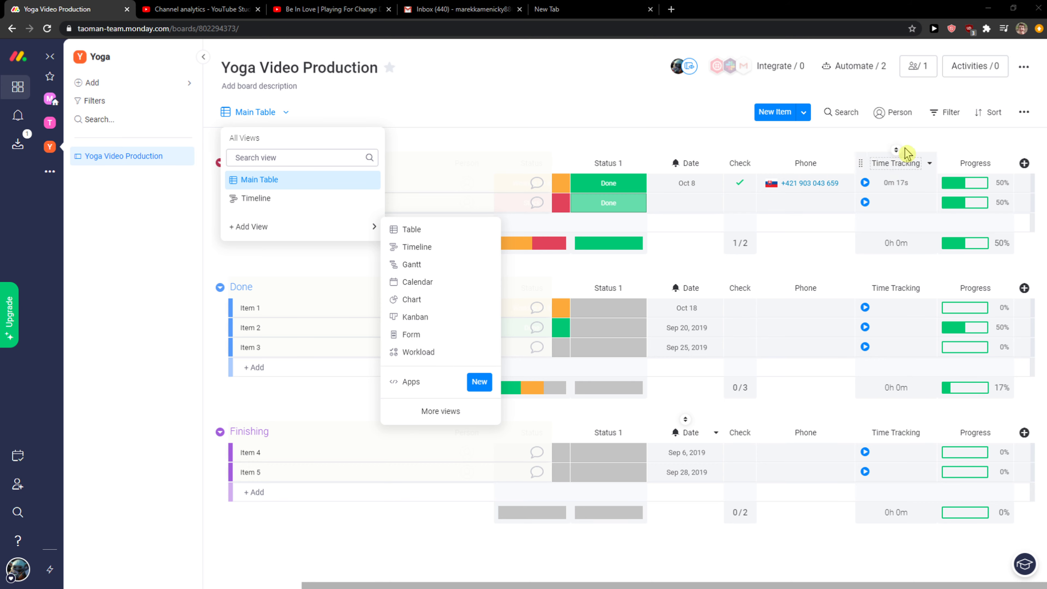
# Examine the board's options, including the choices under Board settings and More actions
pyautogui.click(1018, 67)
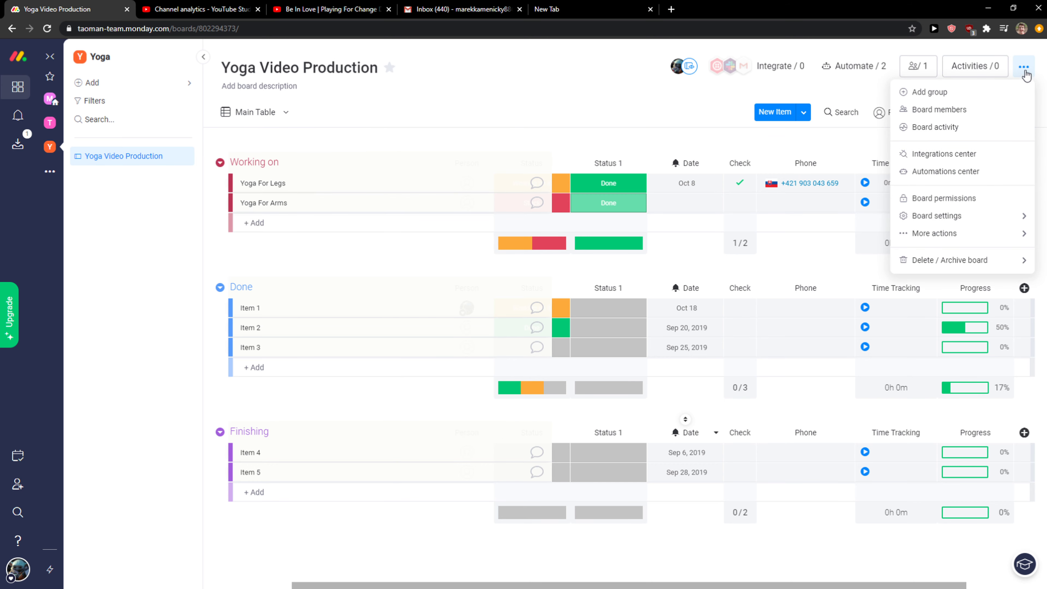
pyautogui.click(986, 118)
pyautogui.click(653, 194)
pyautogui.click(1025, 75)
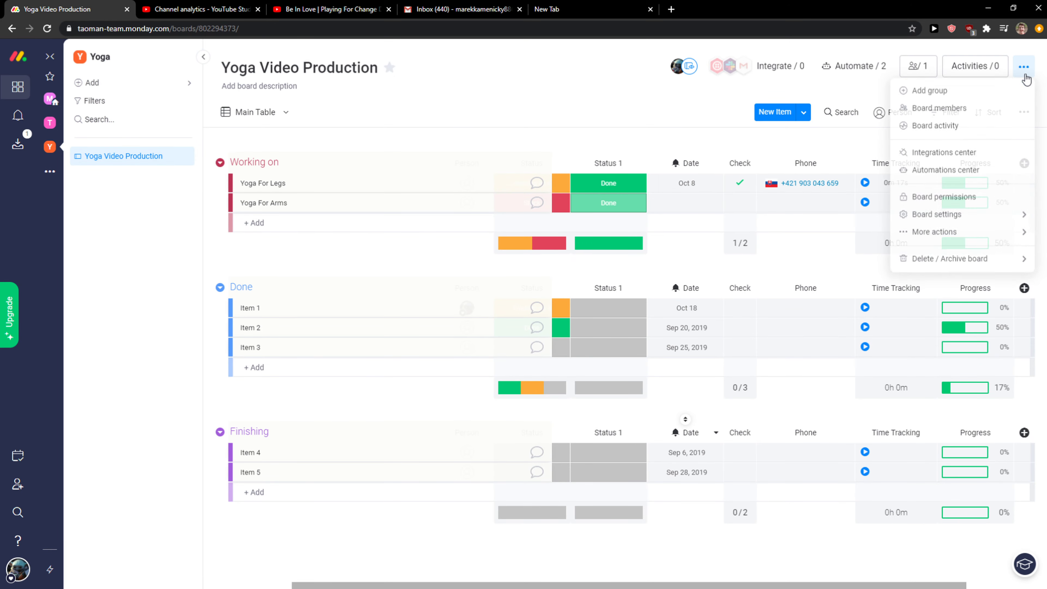
pyautogui.moveTo(983, 218)
pyautogui.moveTo(808, 240)
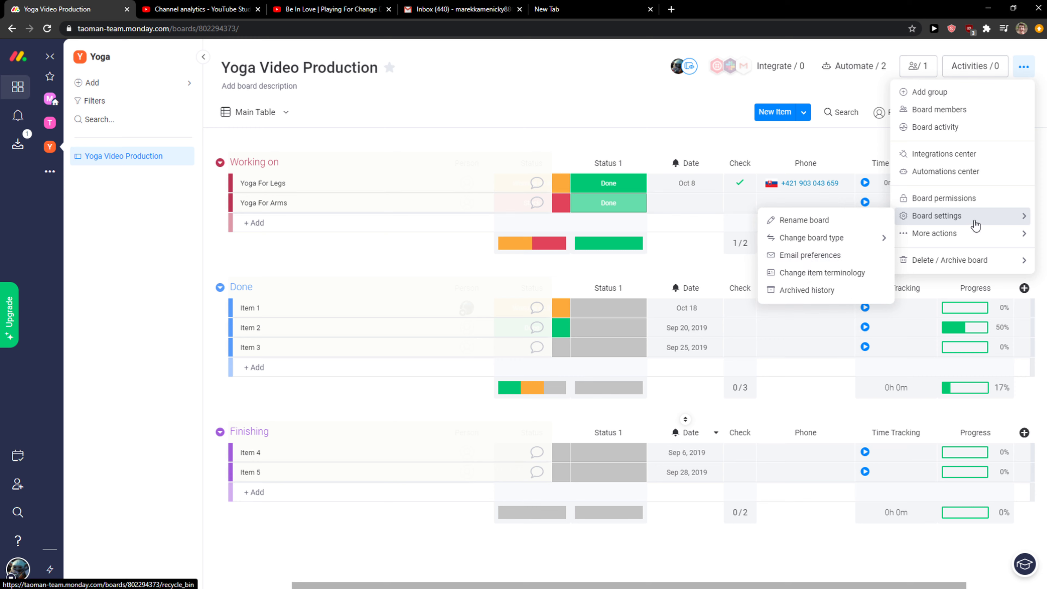
pyautogui.moveTo(969, 240)
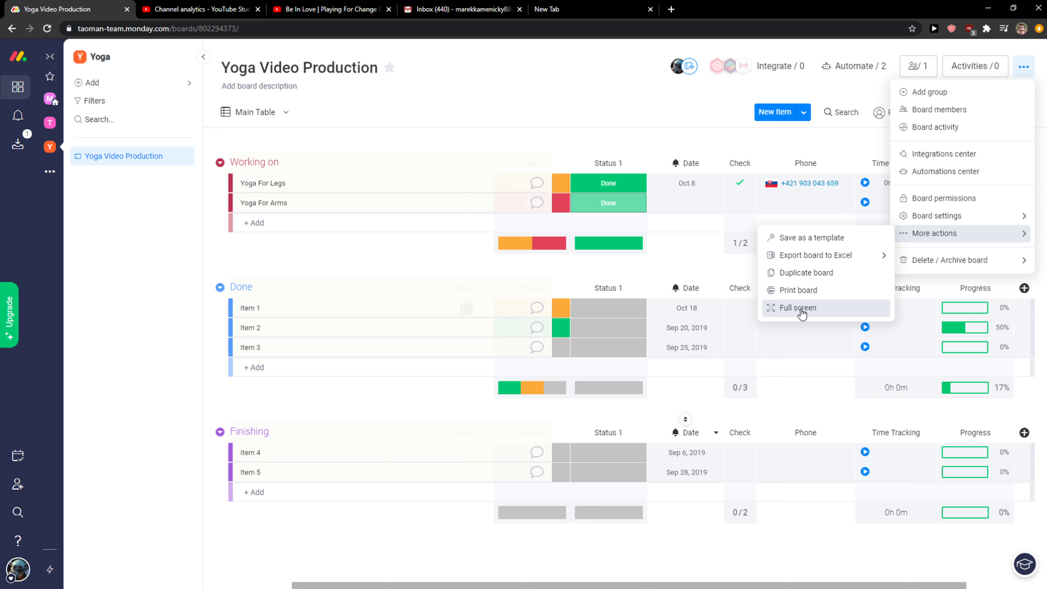
pyautogui.click(469, 554)
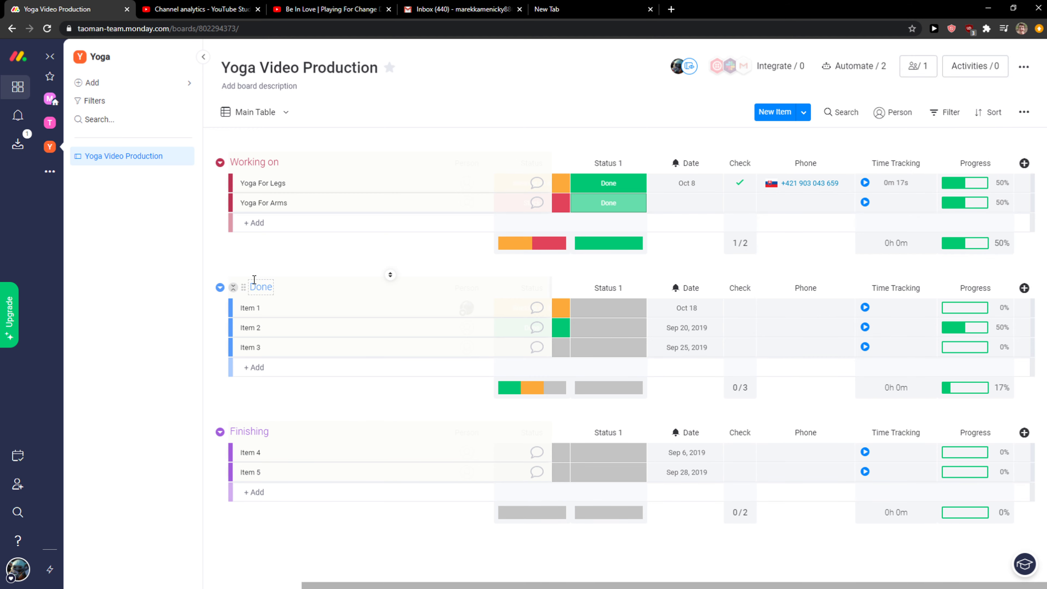